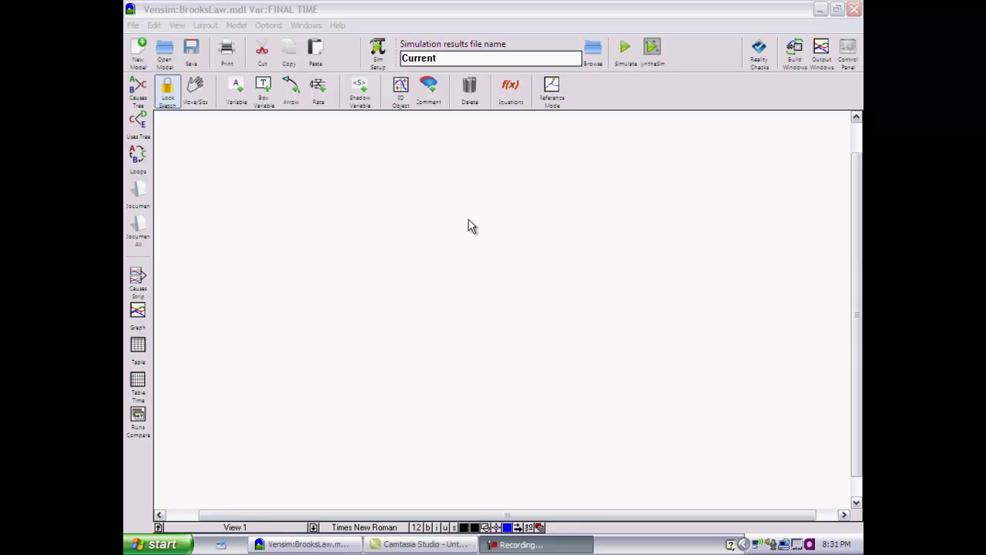
Step: Add a variable named Lateness near the middle of the empty sketch
{"action": "left_click", "coordinate": [236, 87]}
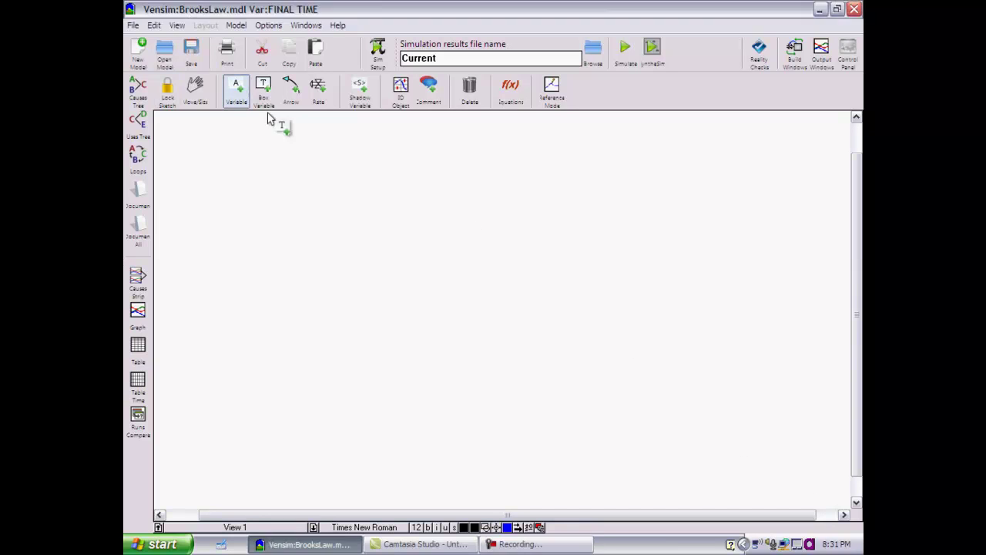
{"action": "left_click", "coordinate": [443, 249]}
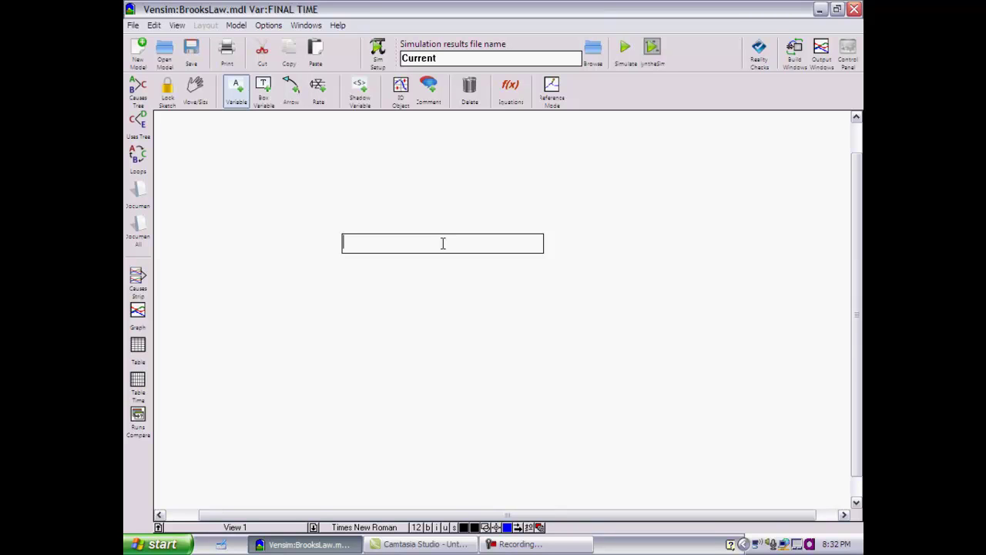
{"action": "type", "text": "Lateness"}
{"action": "key", "text": "Return"}
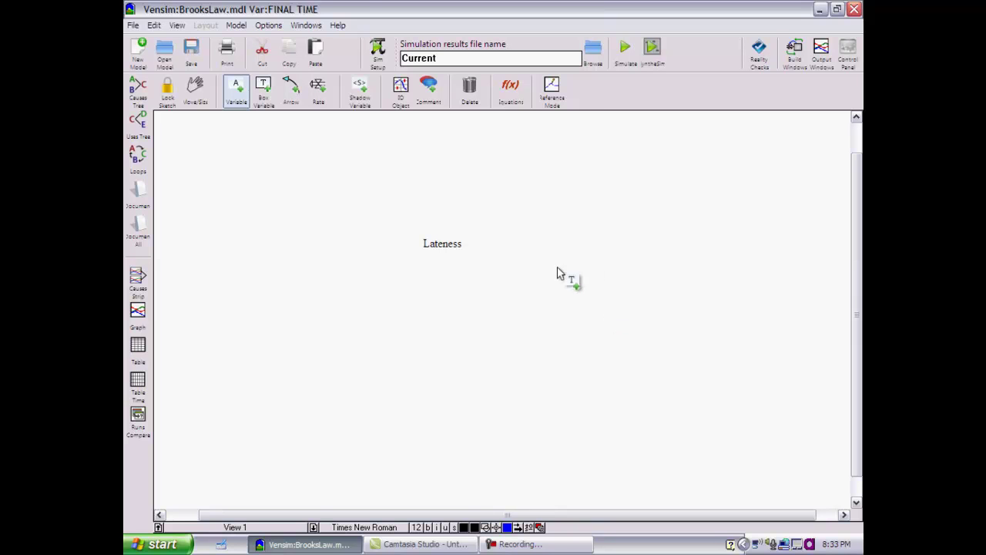
Step: Add a variable named Delivery Deadline below and right of Lateness, and resize it so its name wraps onto two lines
{"action": "left_click", "coordinate": [543, 294]}
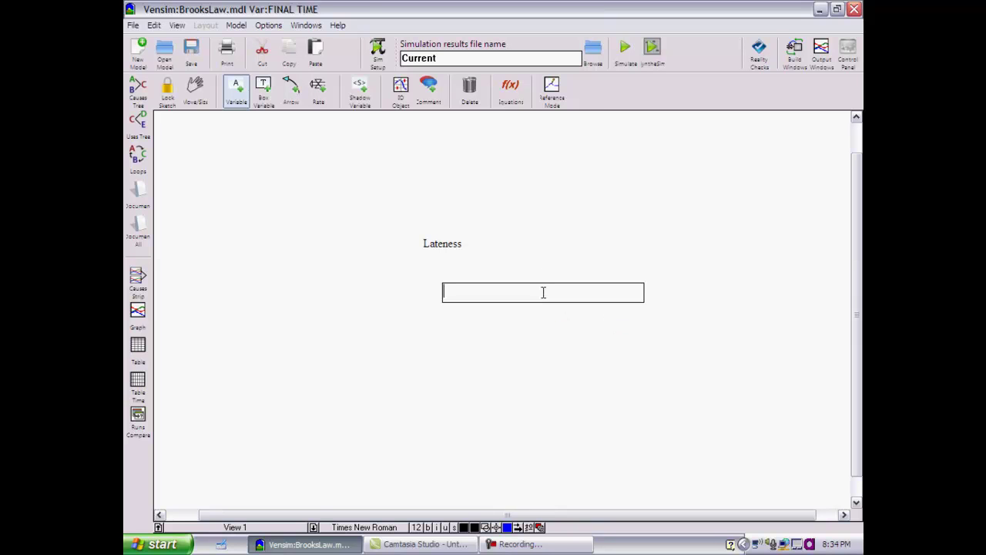
{"action": "type", "text": "Delivery Deadline"}
{"action": "key", "text": "Return"}
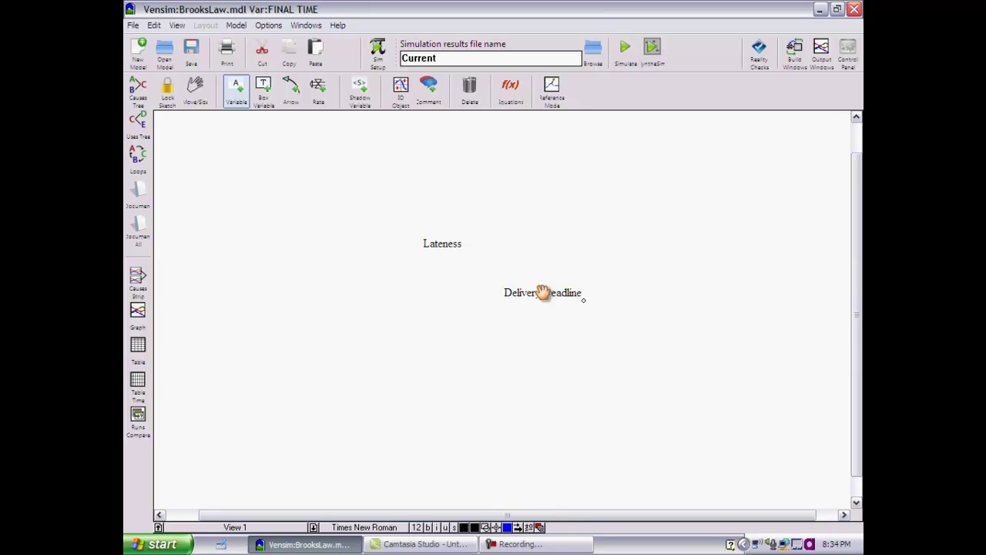
{"action": "left_click", "coordinate": [583, 306]}
{"action": "left_click_drag", "start_coordinate": [583, 305], "coordinate": [573, 313]}
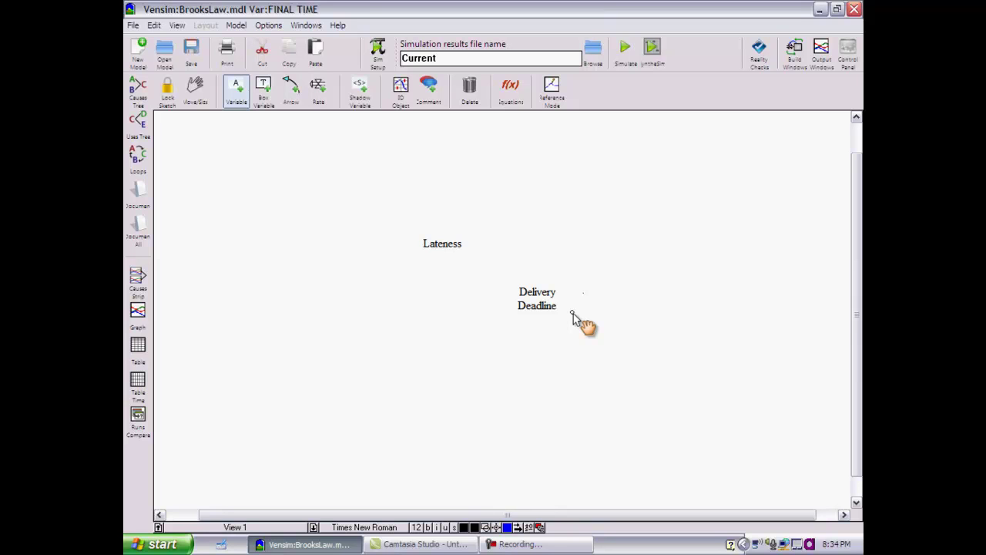
Step: Add a variable named Forecasted Completion Date above and to the right of Lateness
{"action": "left_click", "coordinate": [517, 156]}
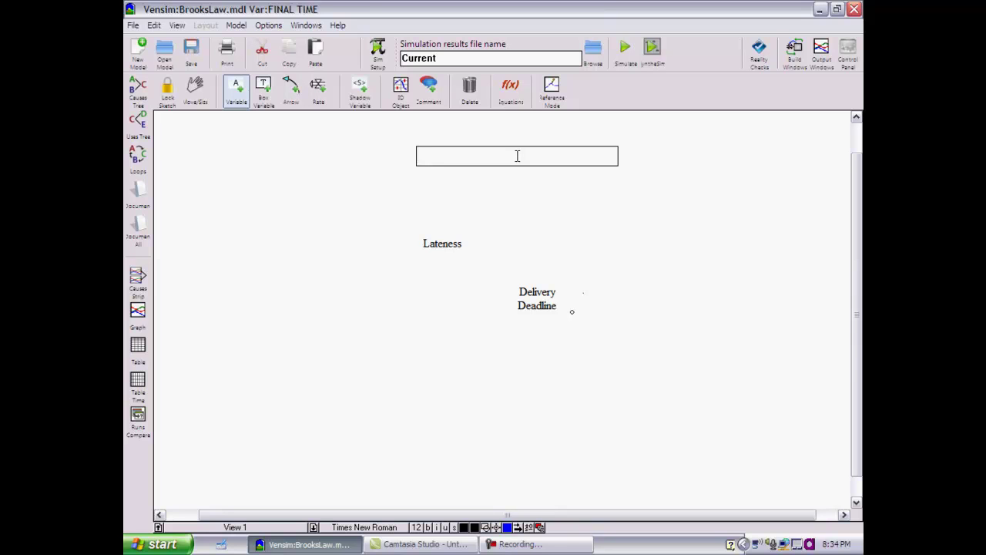
{"action": "type", "text": "Forecasted Comple"}
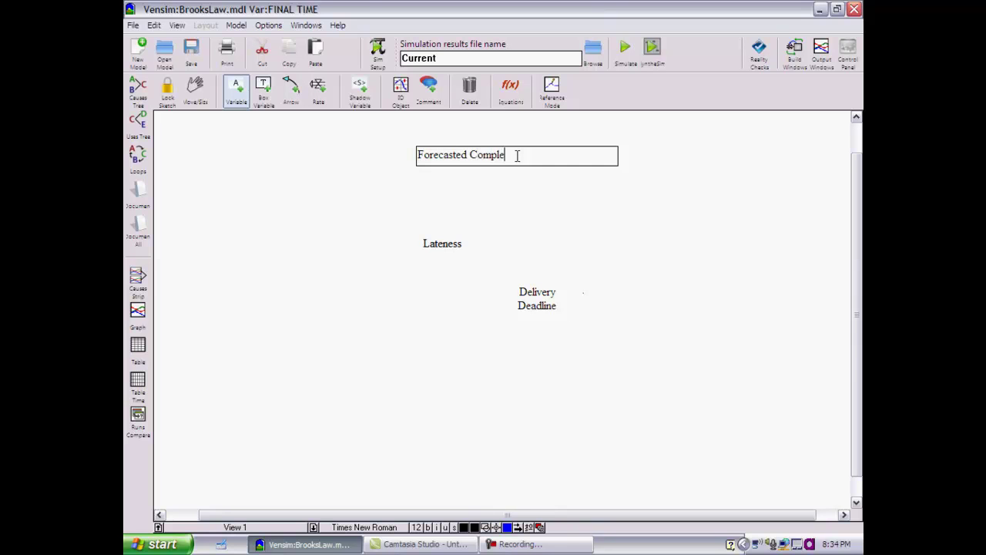
{"action": "type", "text": "tion Date"}
{"action": "key", "text": "Return"}
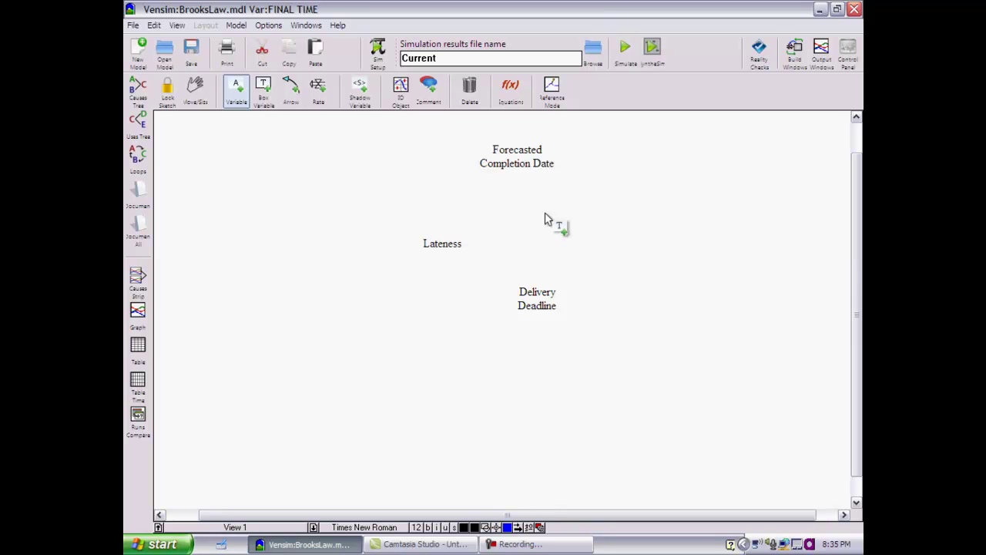
Step: Draw an arrow from Forecasted Completion Date to Lateness, curved outward to the left, and give it + polarity
{"action": "left_click", "coordinate": [292, 90]}
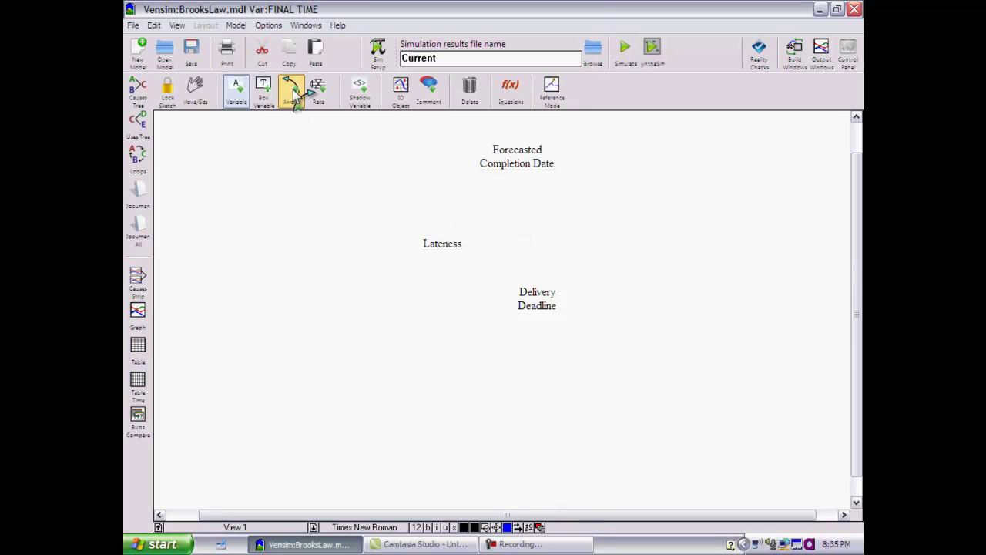
{"action": "left_click", "coordinate": [524, 170]}
{"action": "left_click", "coordinate": [446, 251]}
{"action": "left_click", "coordinate": [446, 252]}
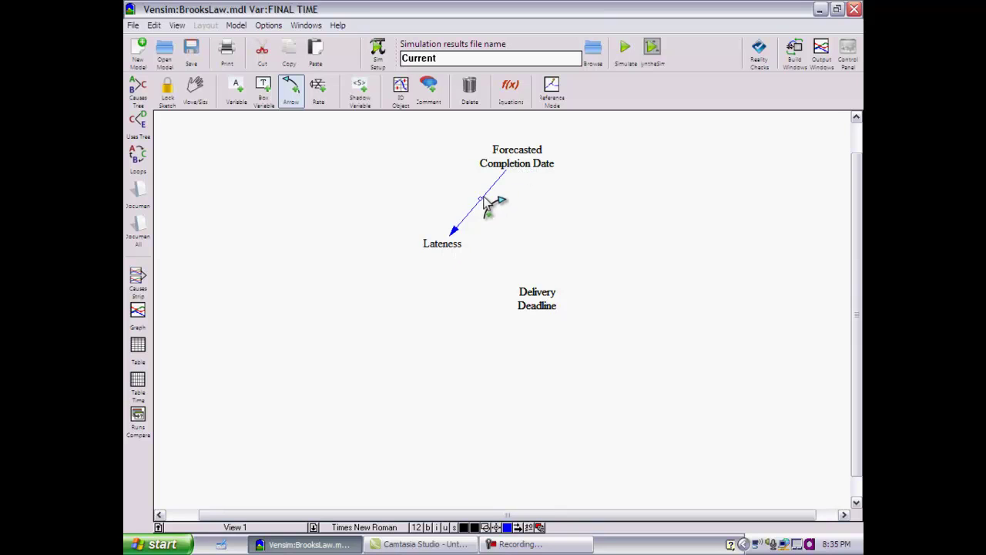
{"action": "left_click_drag", "start_coordinate": [480, 200], "coordinate": [460, 195]}
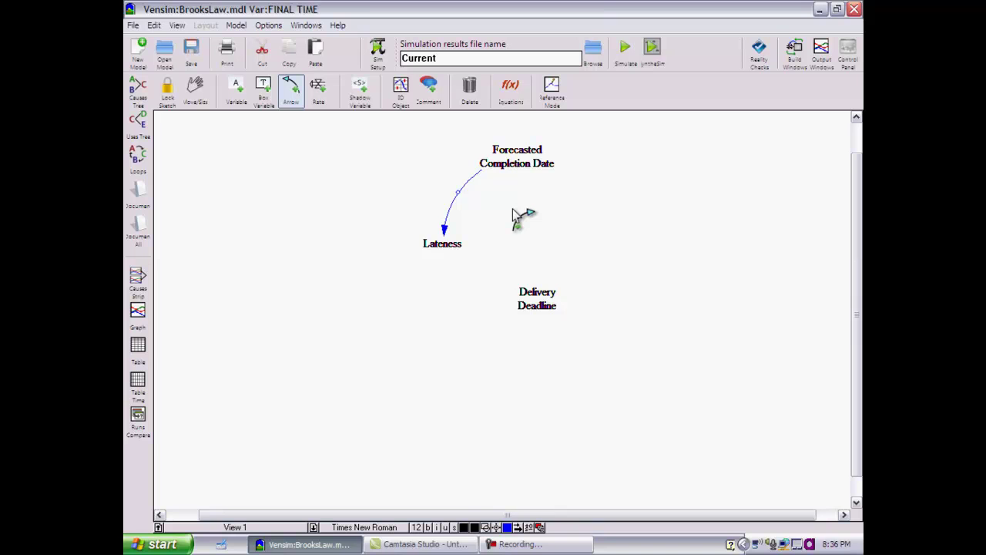
{"action": "right_click", "coordinate": [459, 194]}
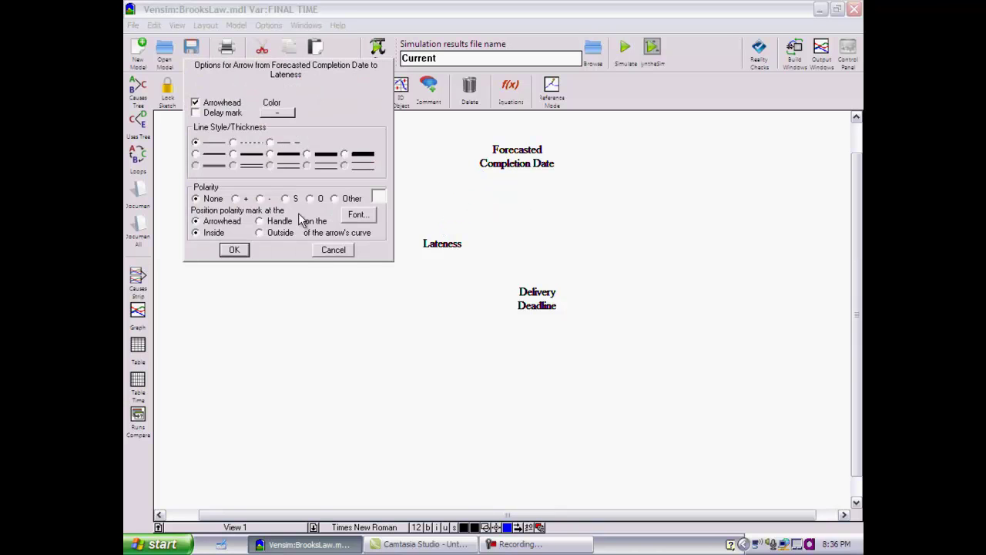
{"action": "left_click", "coordinate": [236, 199]}
{"action": "left_click", "coordinate": [234, 249]}
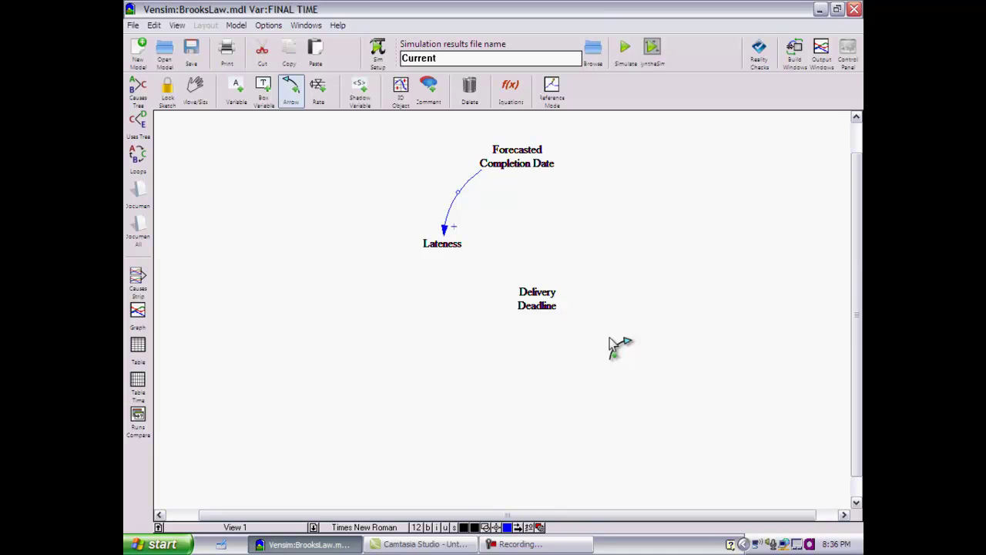
Step: Draw an arrow from Delivery Deadline to Lateness, curved downward, and give it - polarity
{"action": "left_click", "coordinate": [535, 308]}
{"action": "left_click", "coordinate": [447, 253]}
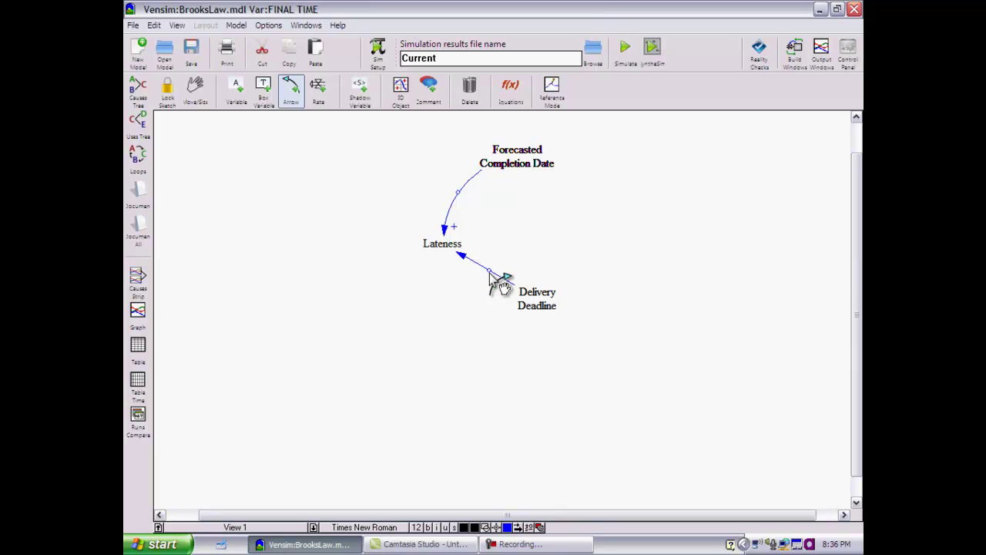
{"action": "left_click_drag", "start_coordinate": [492, 274], "coordinate": [490, 296]}
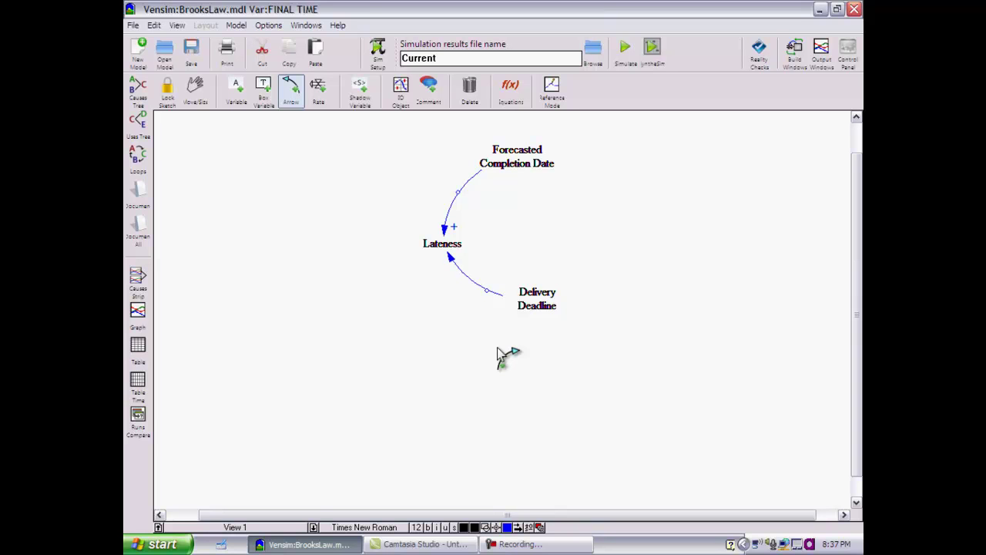
{"action": "right_click", "coordinate": [493, 297]}
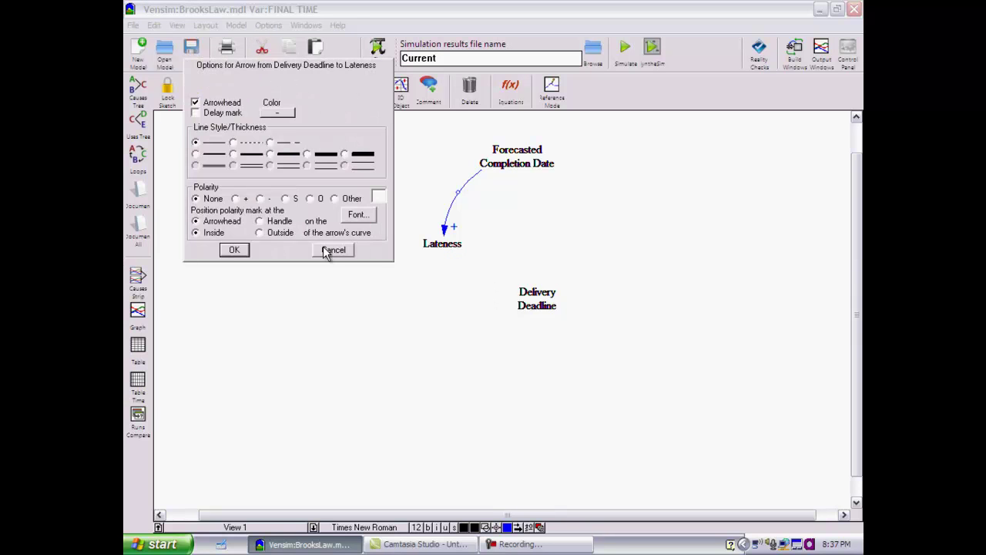
{"action": "left_click", "coordinate": [261, 198]}
{"action": "left_click", "coordinate": [236, 250]}
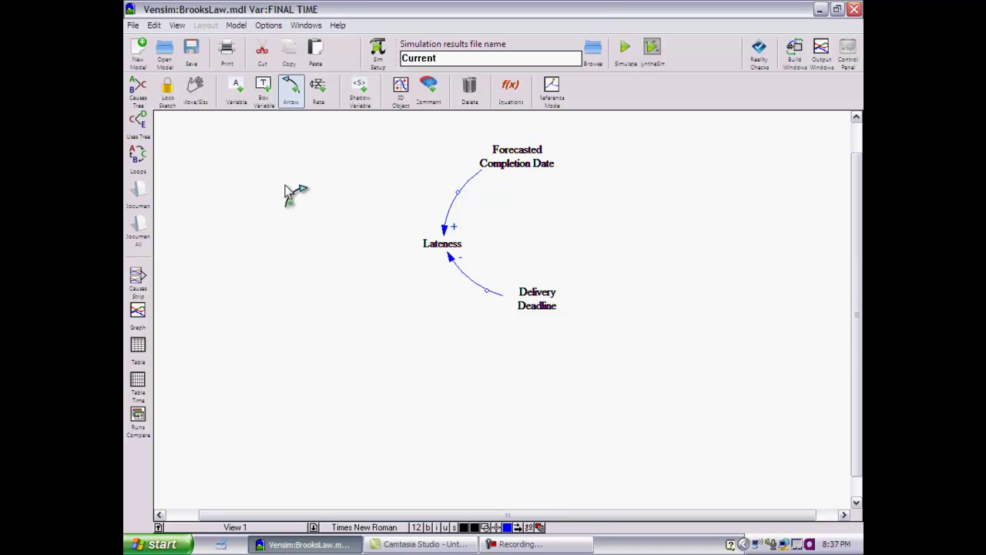
Step: Add a variable named New Workers below Lateness and resize it so its name wraps onto two lines
{"action": "left_click", "coordinate": [237, 92]}
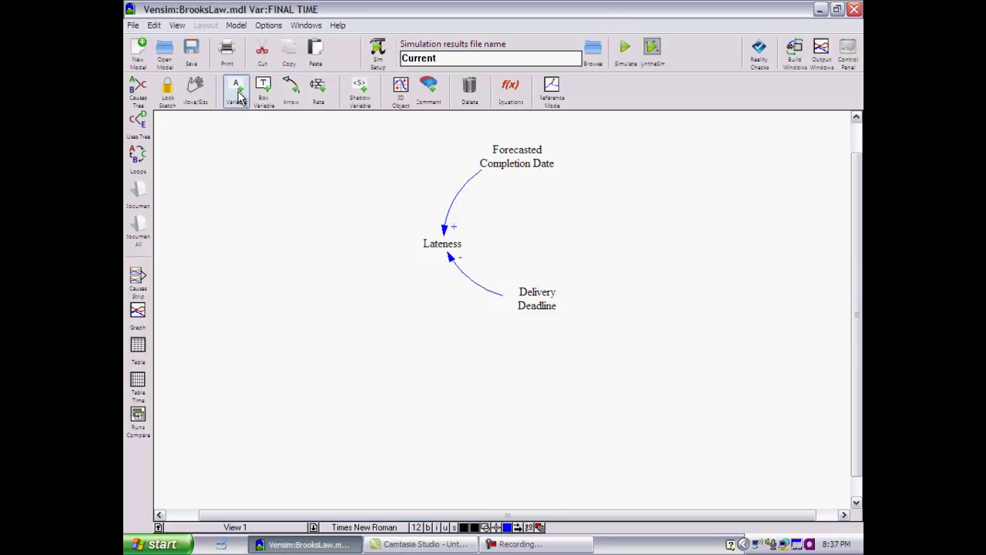
{"action": "left_click", "coordinate": [416, 326]}
{"action": "type", "text": "N"}
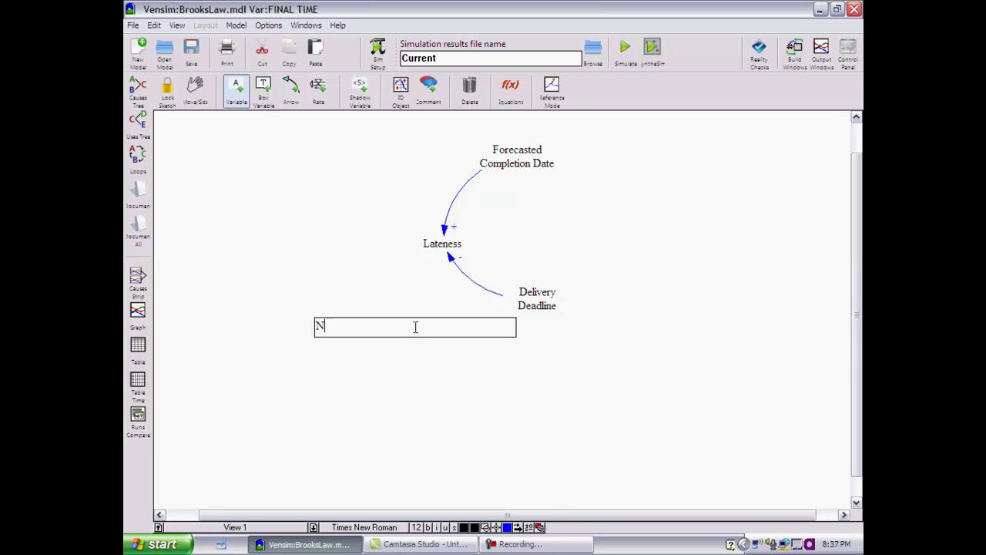
{"action": "type", "text": "ew Workers"}
{"action": "key", "text": "Return"}
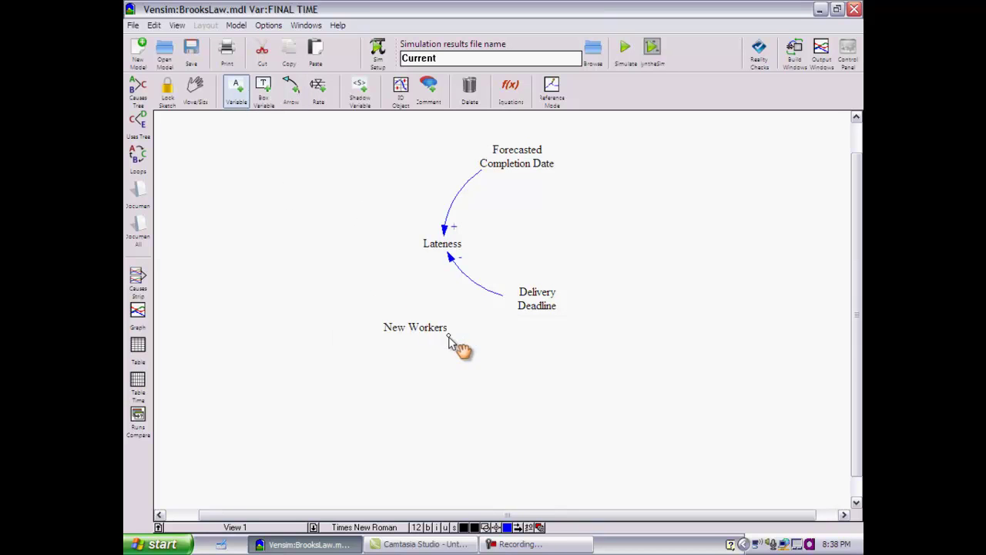
{"action": "left_click_drag", "start_coordinate": [448, 334], "coordinate": [443, 348]}
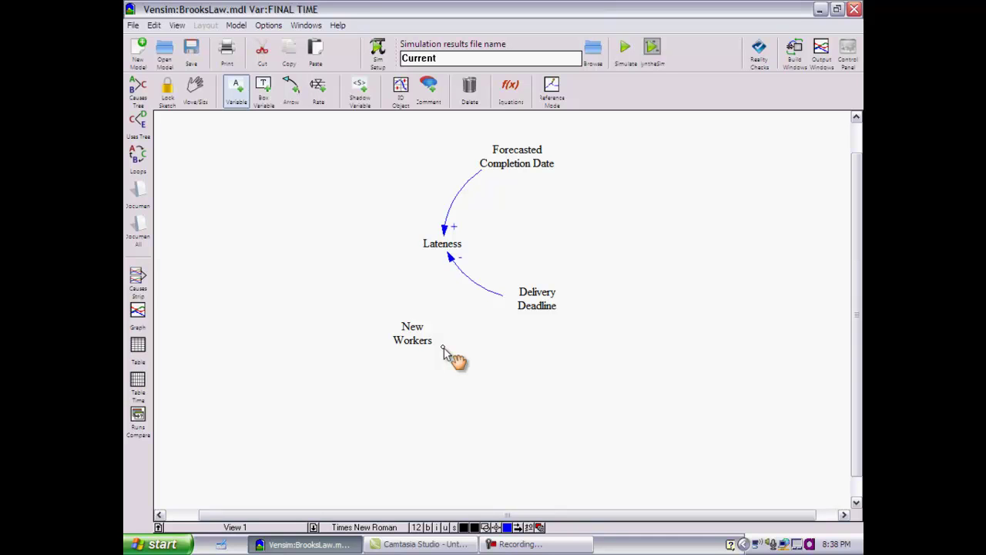
{"action": "left_click", "coordinate": [444, 348]}
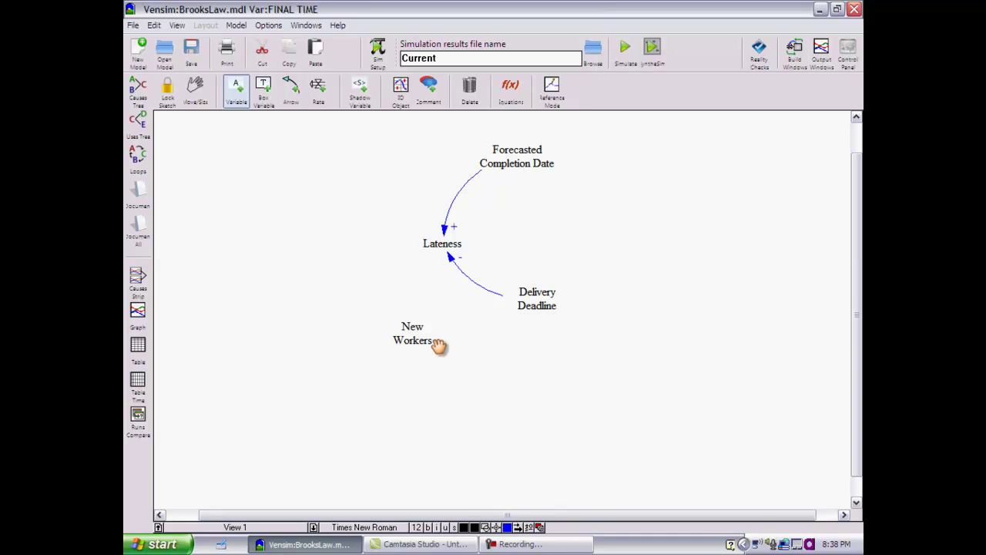
Step: Add a variable named Total number of Workers up and left of New Workers, and move it slightly upward
{"action": "left_click", "coordinate": [330, 282]}
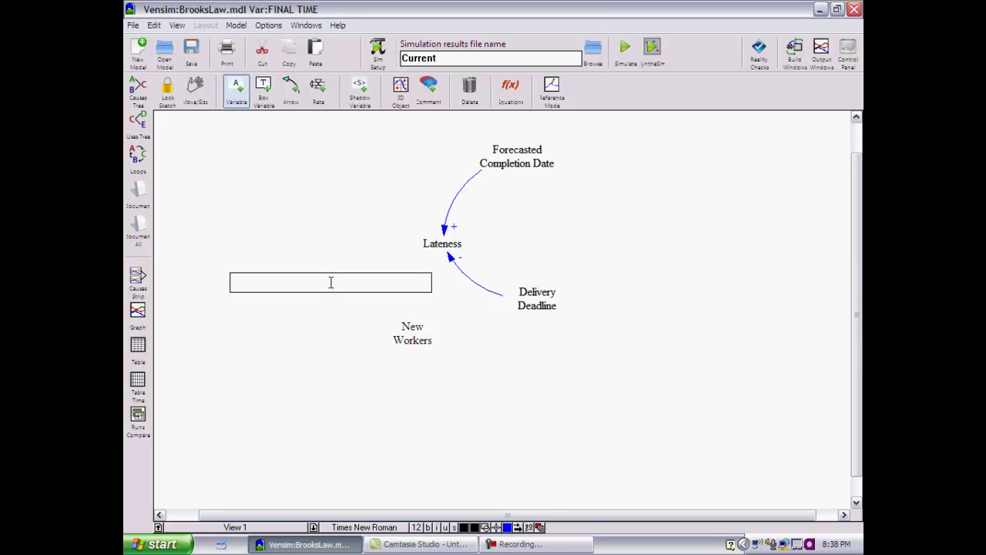
{"action": "type", "text": "Total number of Workers"}
{"action": "left_click", "coordinate": [331, 282]}
{"action": "left_click_drag", "start_coordinate": [331, 283], "coordinate": [334, 266]}
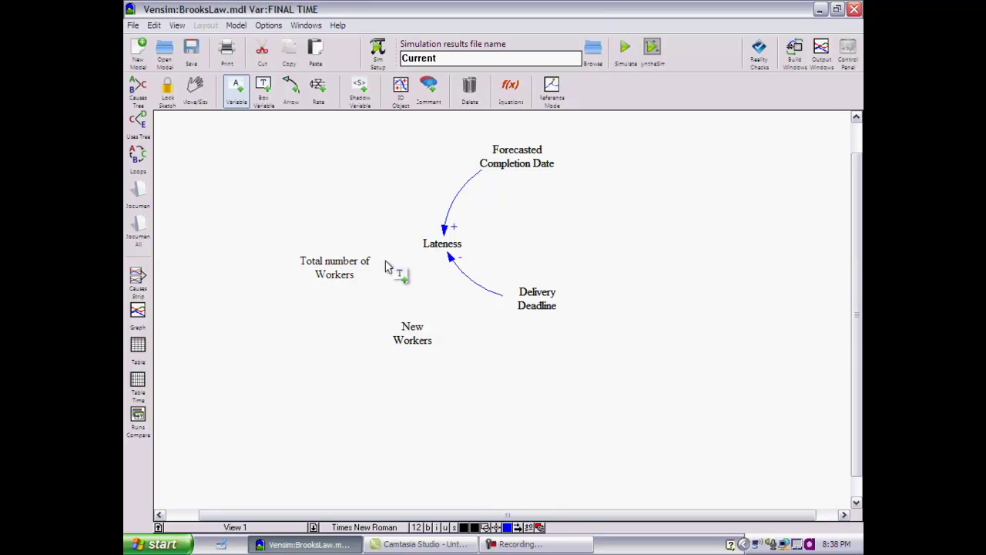
Step: Draw an arrow from Lateness to New Workers, curved to the right, and give it + polarity
{"action": "left_click", "coordinate": [293, 92]}
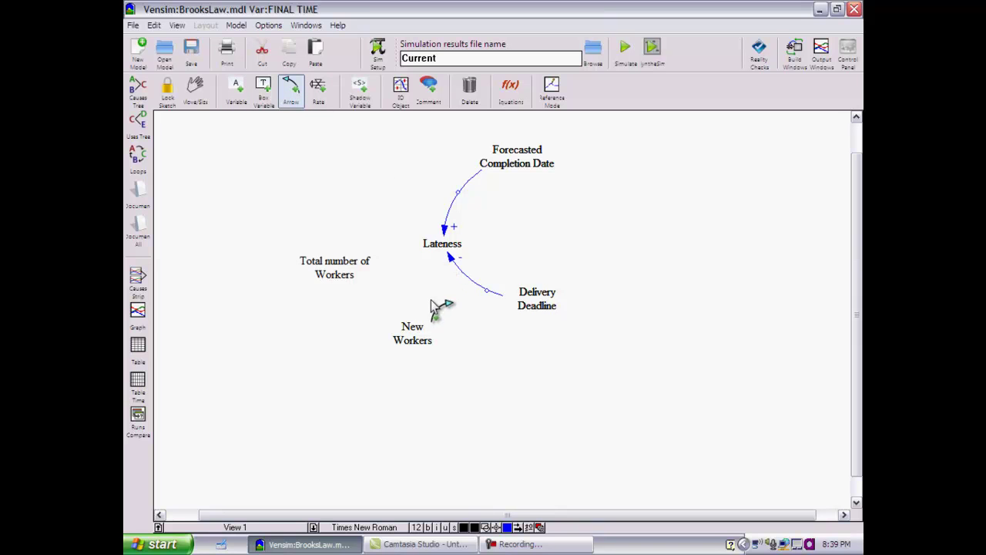
{"action": "left_click", "coordinate": [444, 243]}
{"action": "left_click", "coordinate": [417, 343]}
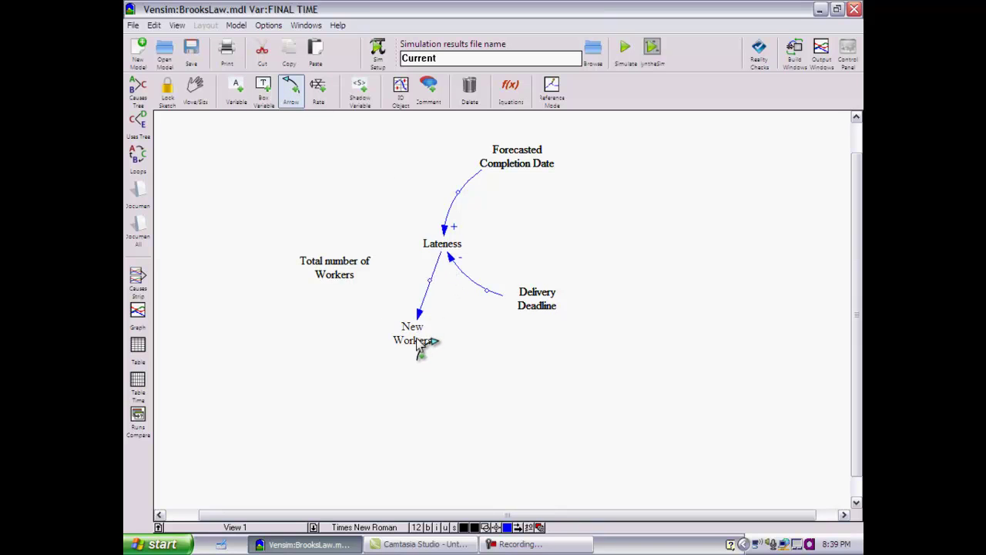
{"action": "left_click_drag", "start_coordinate": [433, 283], "coordinate": [447, 296]}
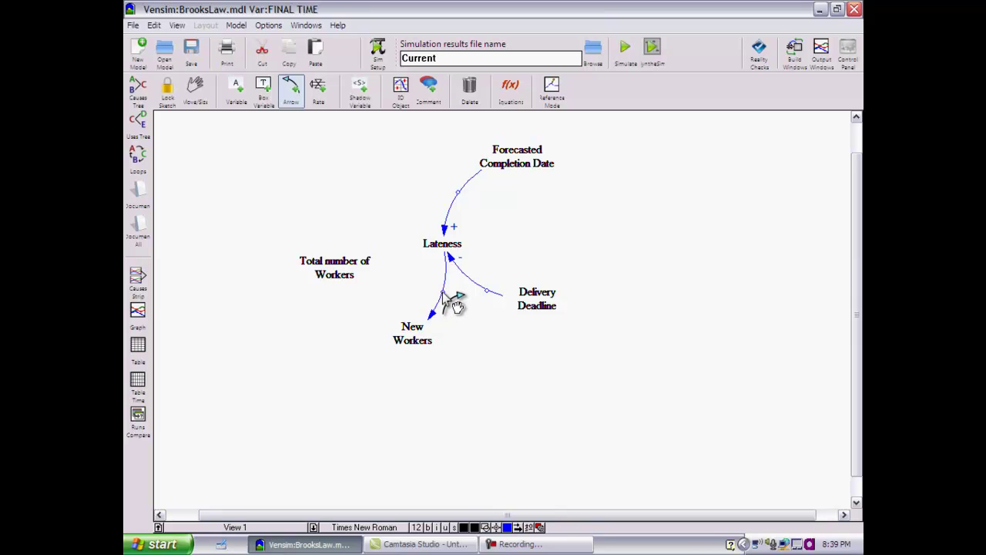
{"action": "right_click", "coordinate": [442, 292]}
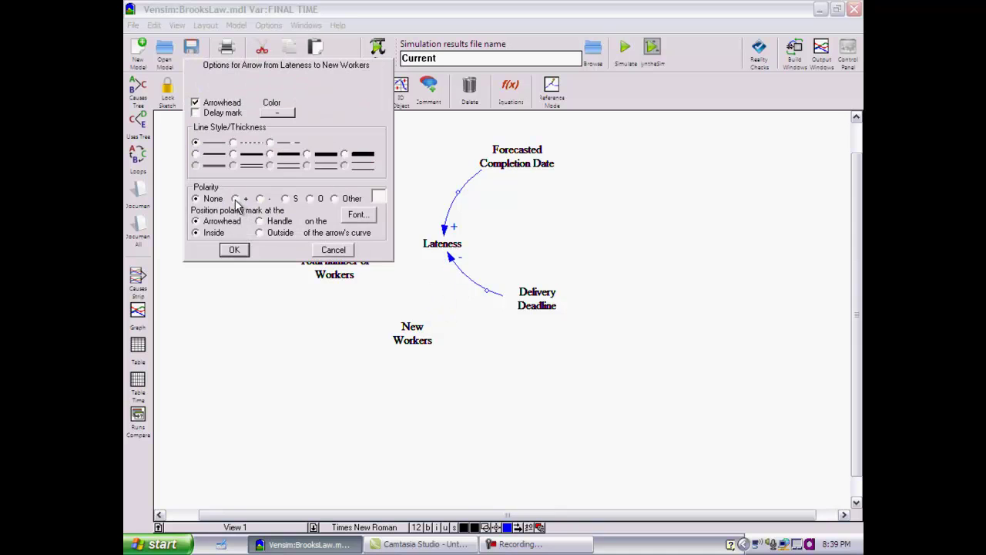
{"action": "left_click", "coordinate": [236, 249]}
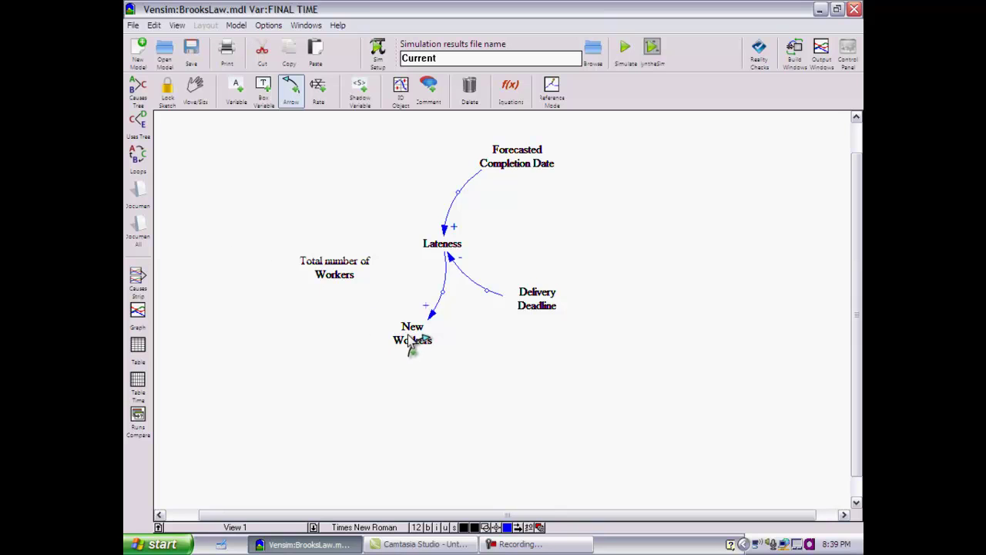
Step: Draw an arrow from New Workers to Total number of Workers, curved down and left, and give it + polarity
{"action": "left_click", "coordinate": [411, 339]}
{"action": "left_click", "coordinate": [329, 279]}
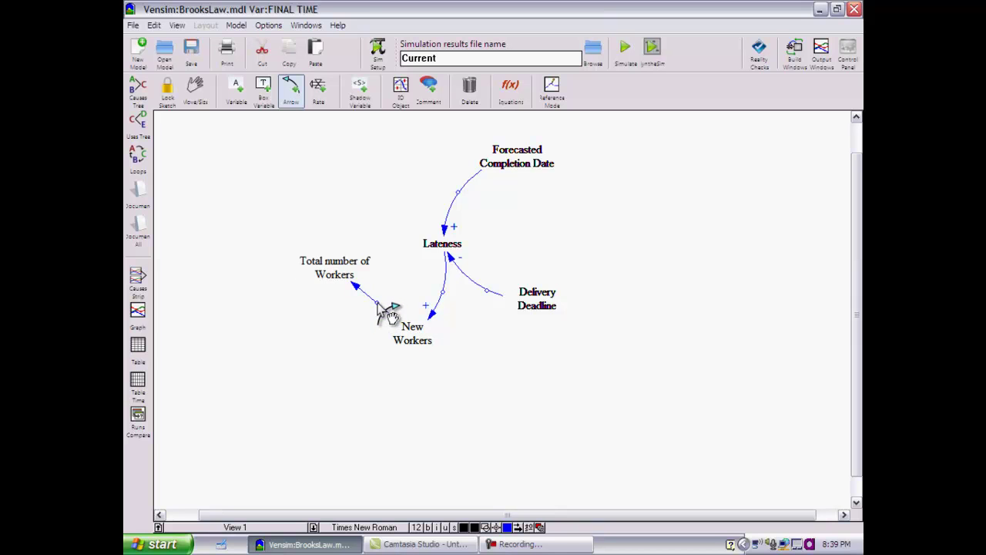
{"action": "left_click_drag", "start_coordinate": [378, 302], "coordinate": [361, 318]}
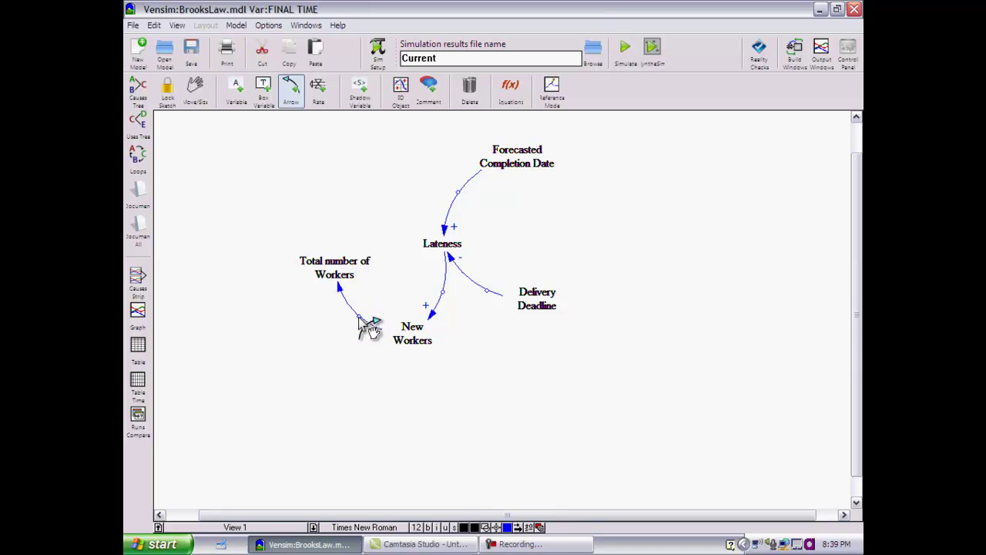
{"action": "right_click", "coordinate": [359, 318]}
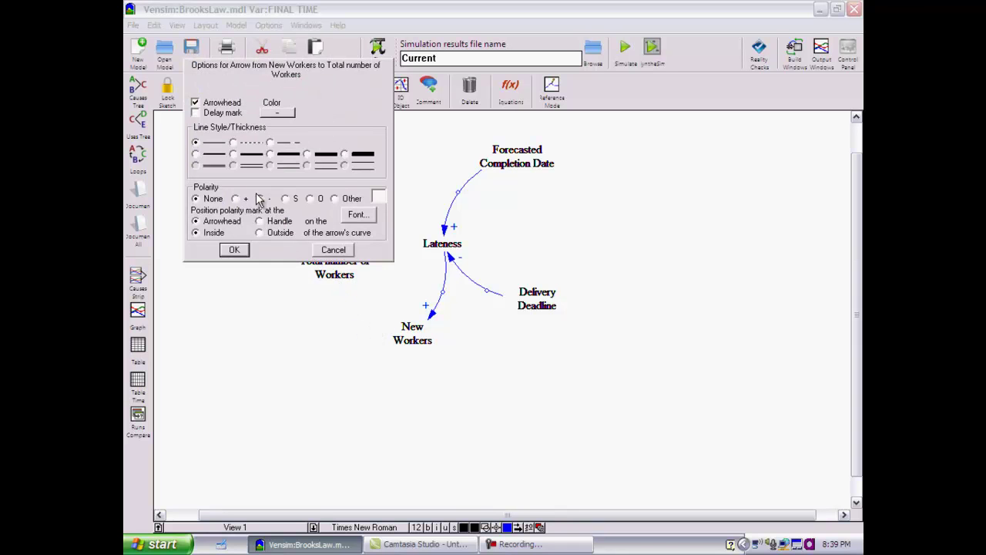
{"action": "left_click", "coordinate": [237, 199]}
{"action": "left_click", "coordinate": [235, 250]}
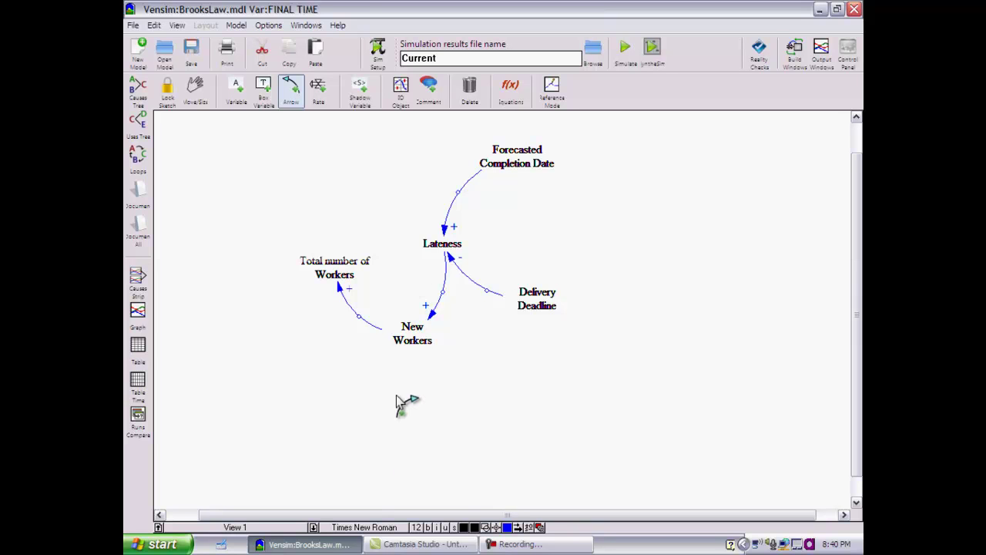
Step: Add a variable named Work Completion Rate above Total number of Workers and shift it slightly up and left
{"action": "left_click", "coordinate": [235, 87]}
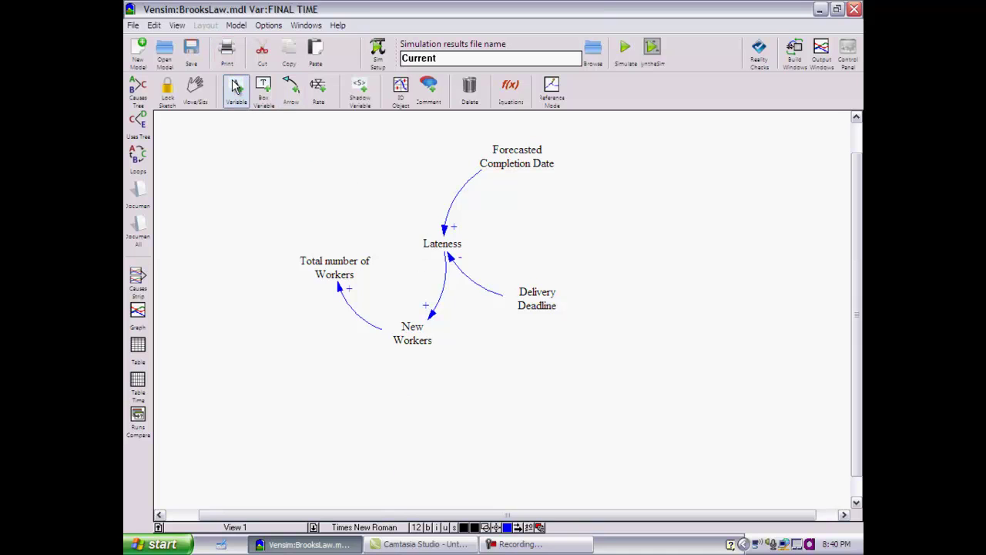
{"action": "left_click", "coordinate": [369, 200]}
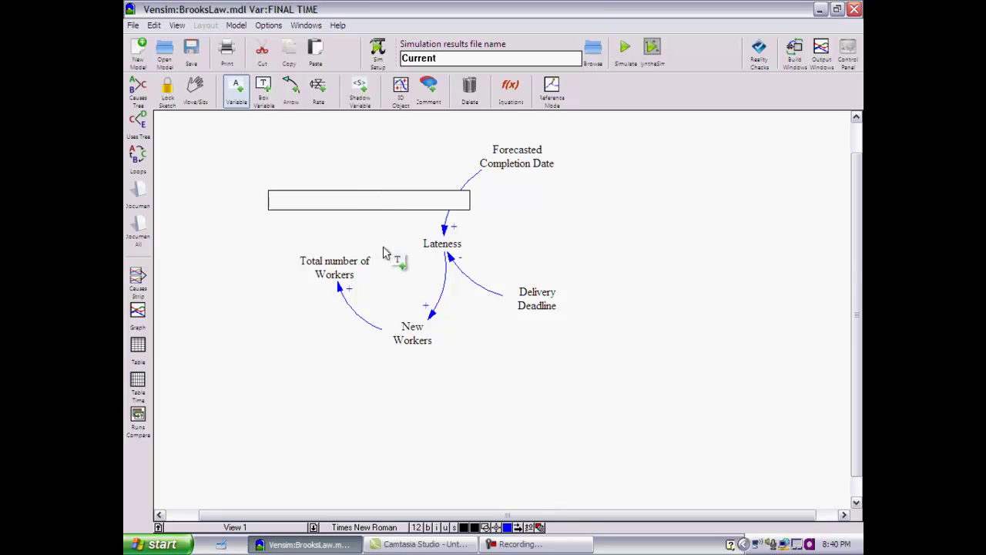
{"action": "type", "text": "Work Completion Rate"}
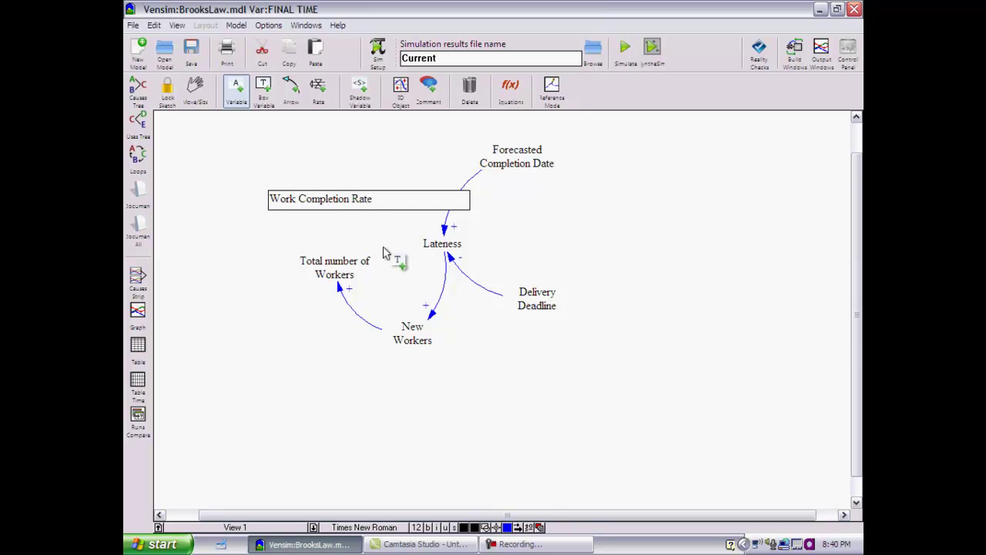
{"action": "key", "text": "Return"}
{"action": "left_click_drag", "start_coordinate": [368, 204], "coordinate": [353, 199]}
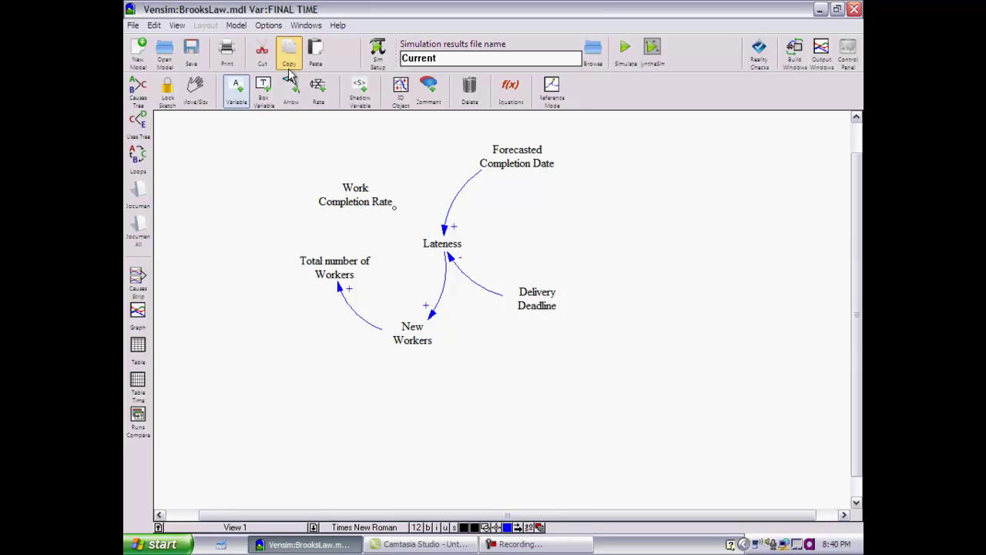
Step: Draw an arrow from Total number of Workers to Work Completion Rate, curved to the left, and give it + polarity
{"action": "left_click", "coordinate": [290, 89]}
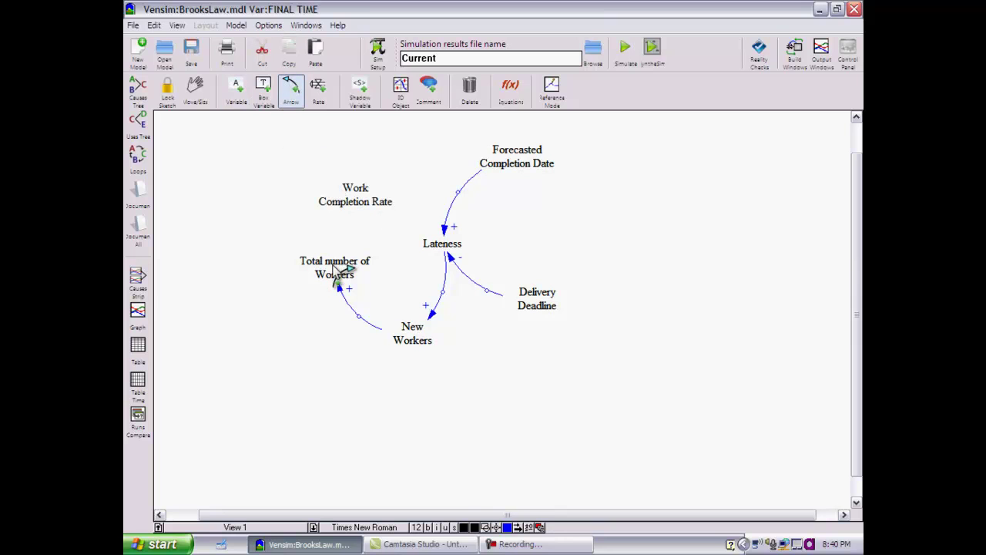
{"action": "left_click", "coordinate": [334, 266]}
{"action": "left_click", "coordinate": [360, 203]}
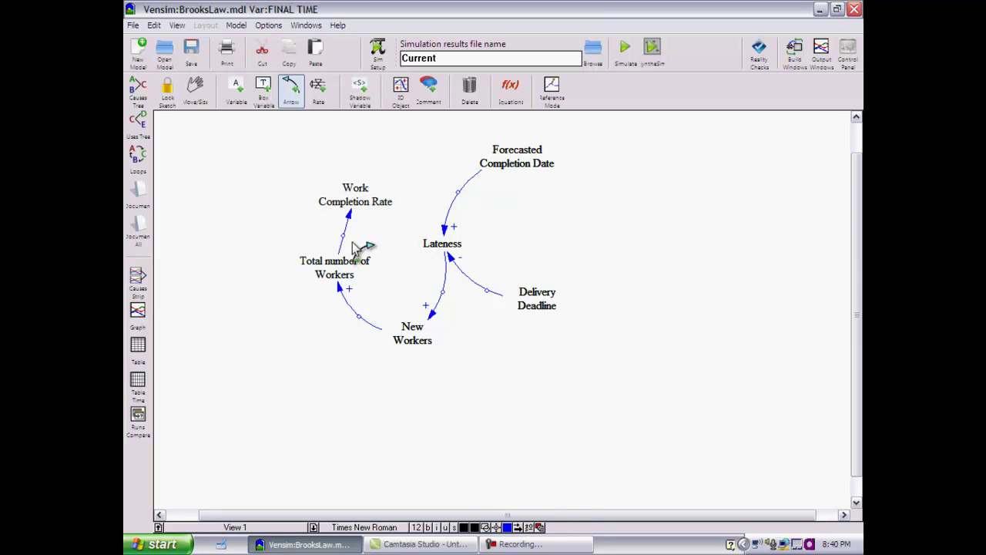
{"action": "mouse_move", "coordinate": [345, 239]}
{"action": "left_mouse_down"}
{"action": "mouse_move", "coordinate": [329, 236]}
{"action": "mouse_move", "coordinate": [335, 243]}
{"action": "left_mouse_up"}
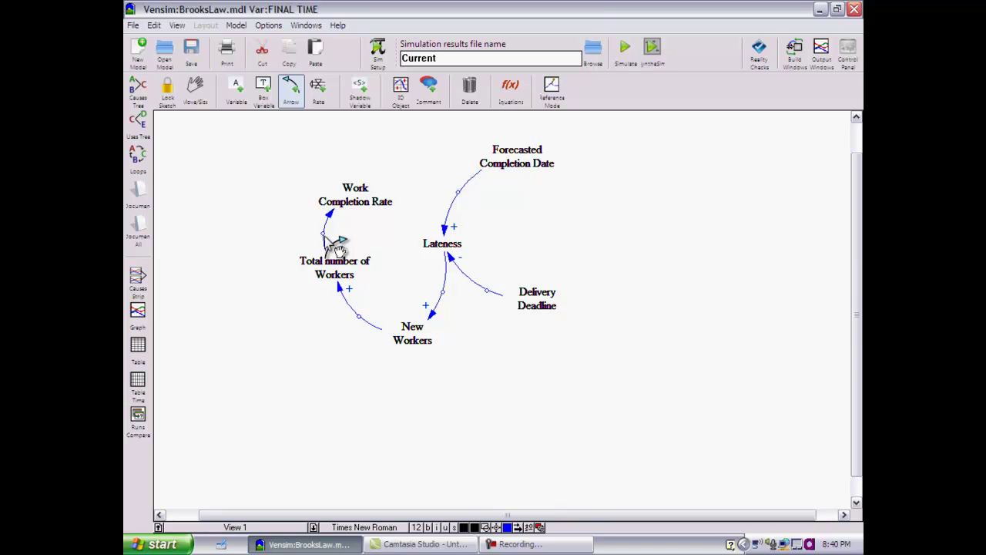
{"action": "right_click", "coordinate": [336, 245]}
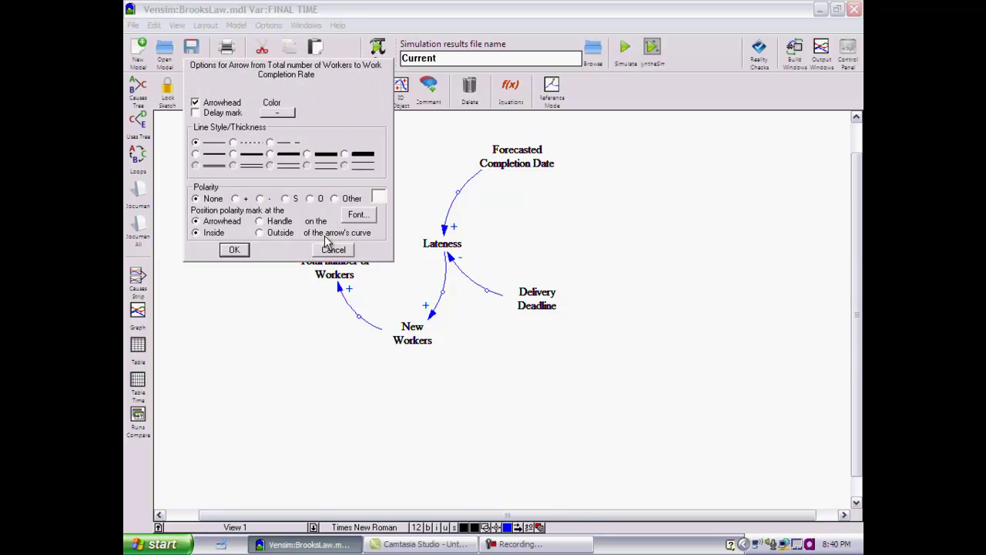
{"action": "left_click", "coordinate": [235, 198]}
{"action": "left_click", "coordinate": [234, 249]}
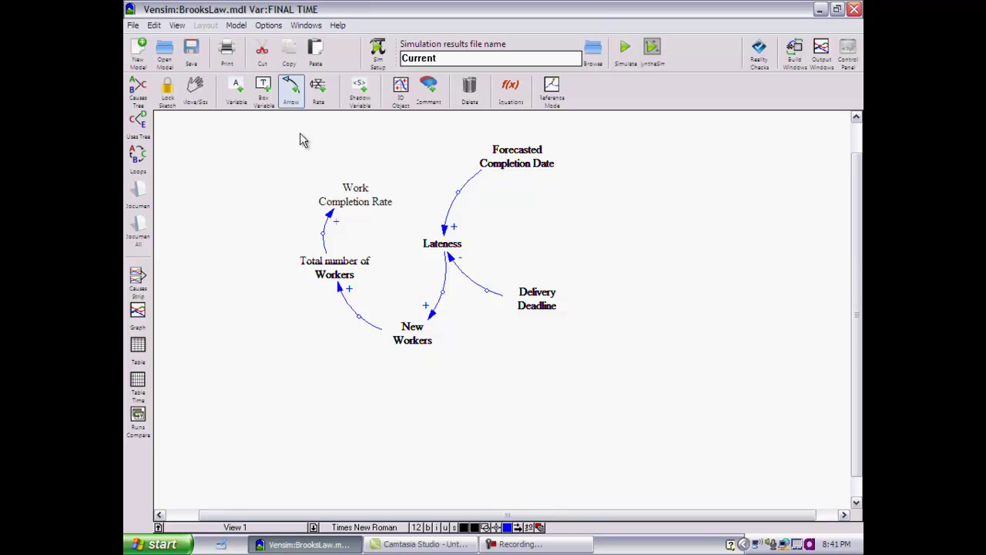
Step: Draw an arrow from Work Completion Rate to Forecasted Completion Date, curved upward, and give it - polarity
{"action": "left_click", "coordinate": [291, 95]}
{"action": "left_click", "coordinate": [362, 192]}
{"action": "left_click", "coordinate": [487, 170]}
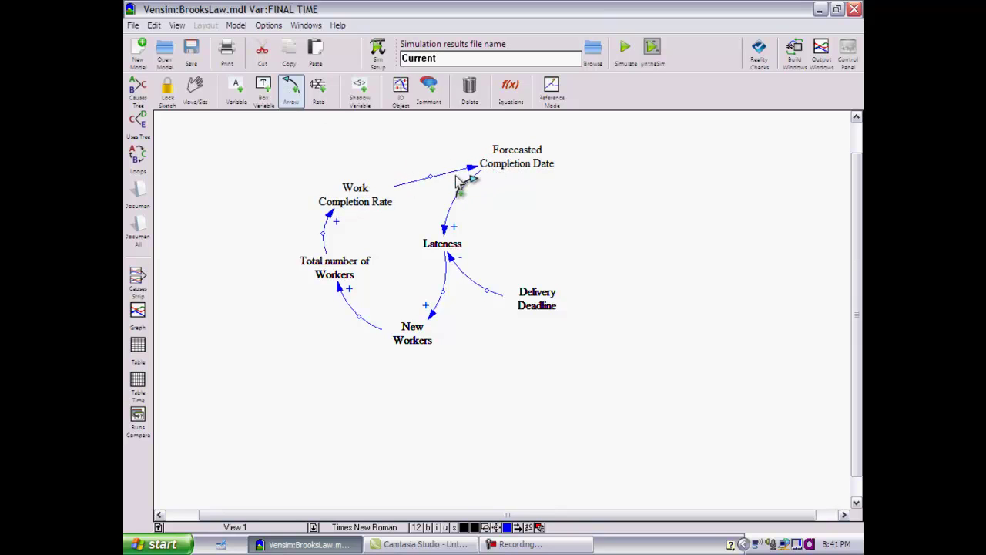
{"action": "left_click_drag", "start_coordinate": [430, 177], "coordinate": [416, 163]}
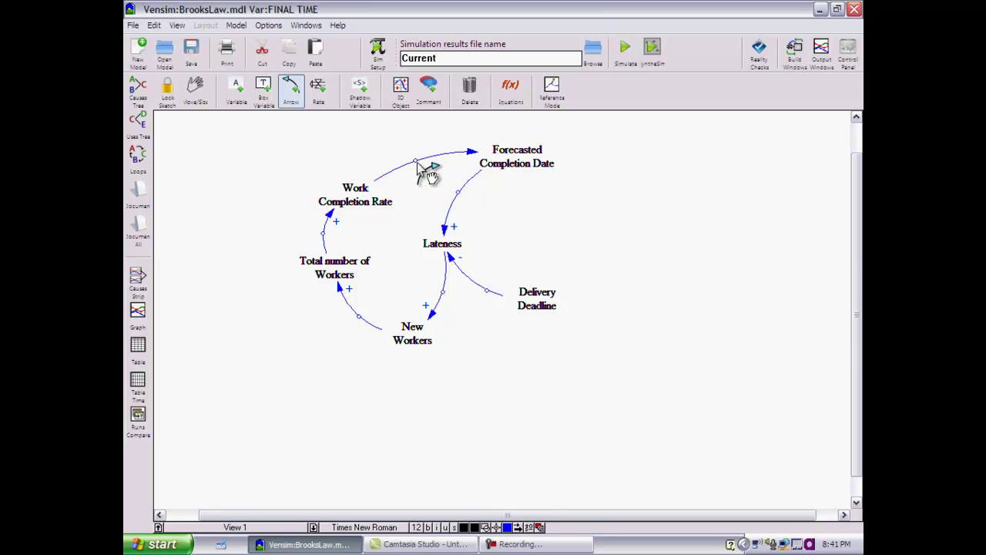
{"action": "right_click", "coordinate": [417, 162]}
{"action": "left_click", "coordinate": [260, 199]}
{"action": "left_click", "coordinate": [234, 250]}
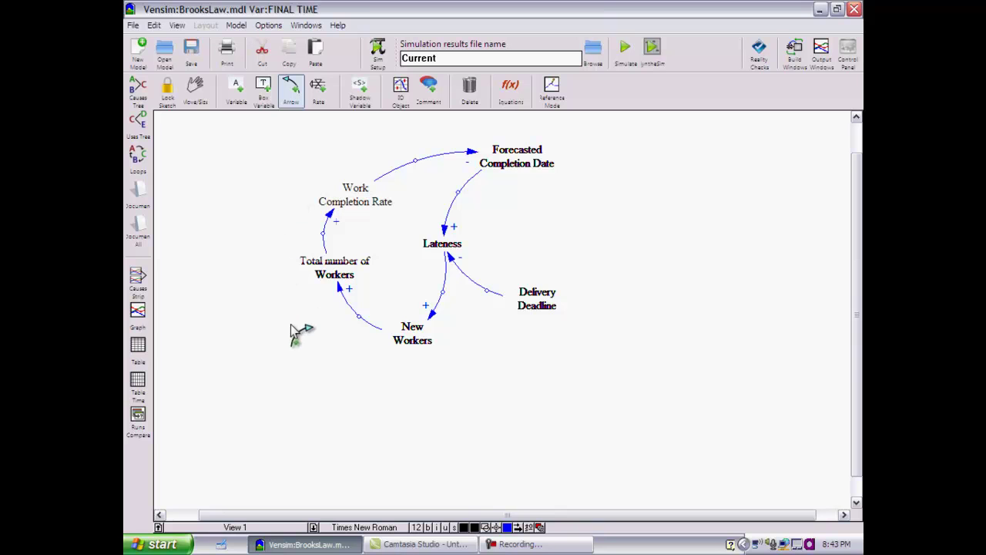
Step: Add a variable named Training Overhead well left of New Workers and resize it so its name wraps onto two lines
{"action": "left_click", "coordinate": [236, 89]}
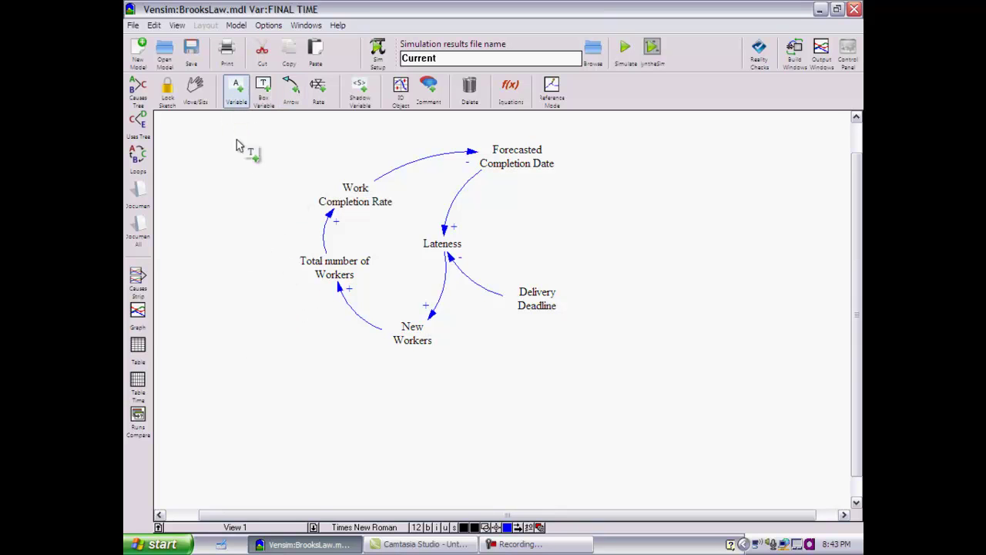
{"action": "left_click", "coordinate": [247, 328]}
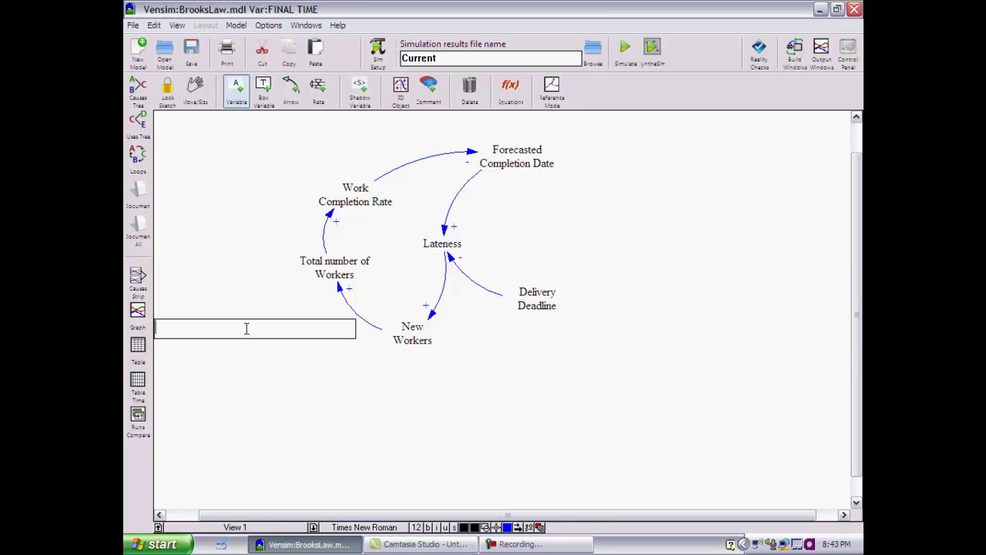
{"action": "type", "text": "Training Overhead"}
{"action": "key", "text": "Return"}
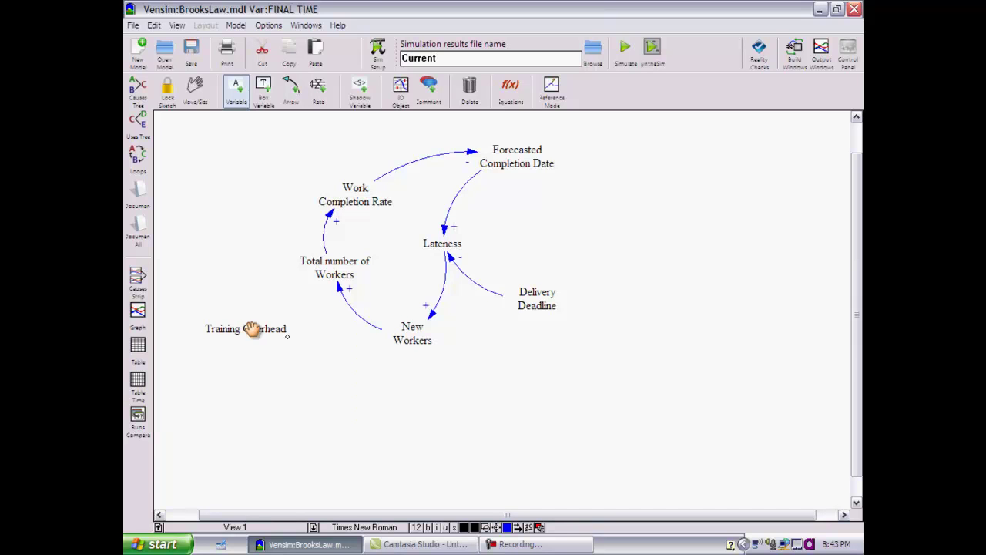
{"action": "left_click_drag", "start_coordinate": [286, 336], "coordinate": [277, 350]}
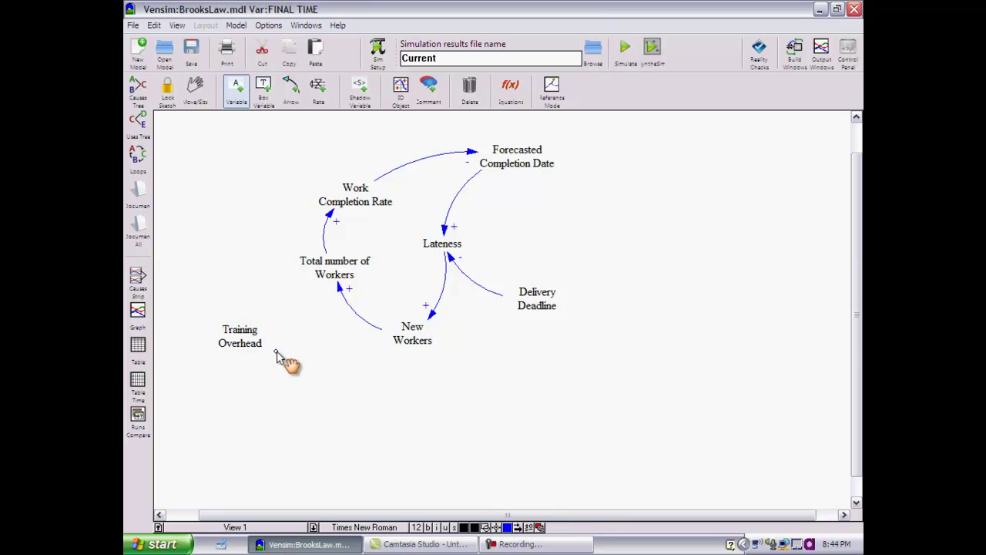
Step: Add a variable named Comm Overhead above Training Overhead and resize it so its name wraps onto two lines
{"action": "left_click", "coordinate": [237, 247]}
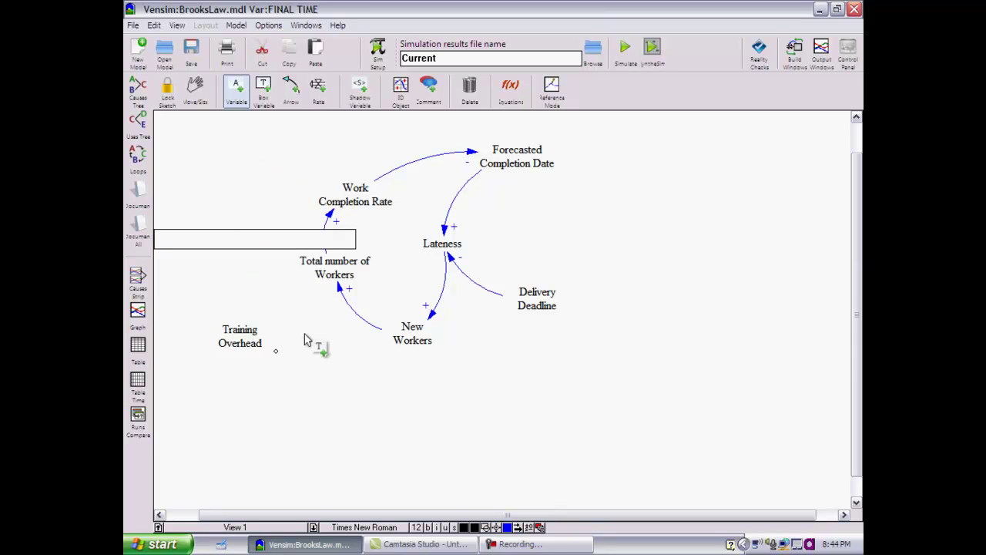
{"action": "type", "text": "Comm Overhead"}
{"action": "key", "text": "Return"}
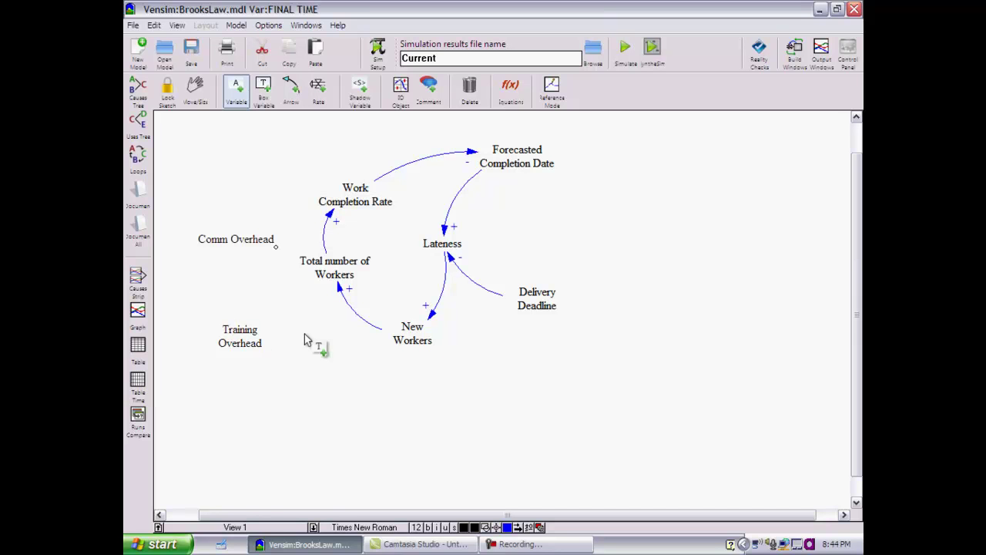
{"action": "left_click_drag", "start_coordinate": [275, 245], "coordinate": [268, 261]}
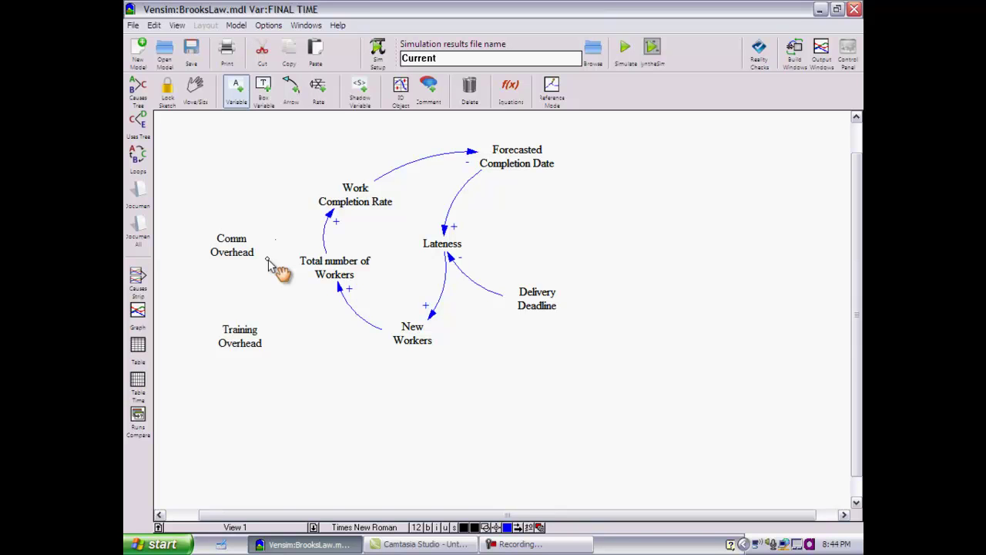
Step: Draw an arrow from New Workers to Training Overhead, curved downward, and give it + polarity
{"action": "left_click", "coordinate": [297, 90]}
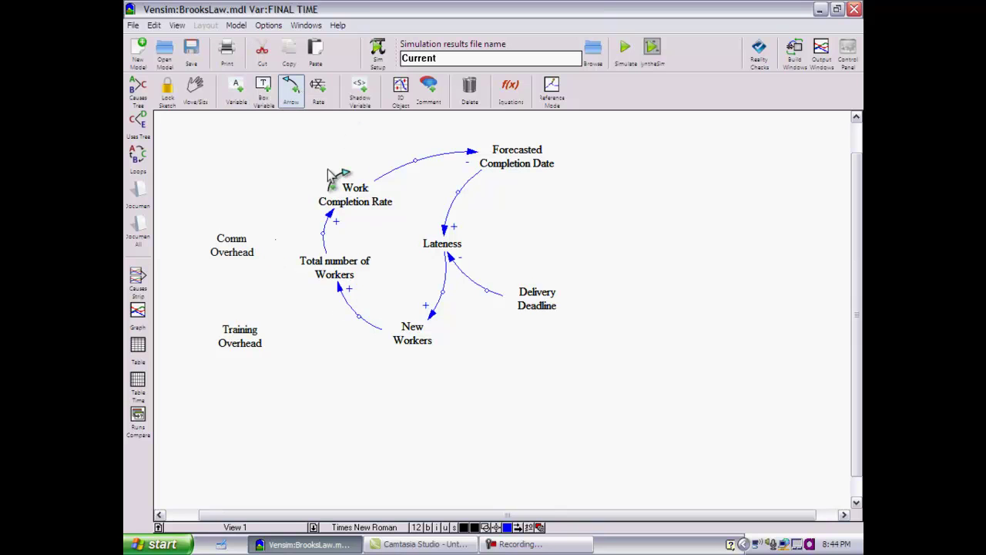
{"action": "left_click", "coordinate": [414, 346]}
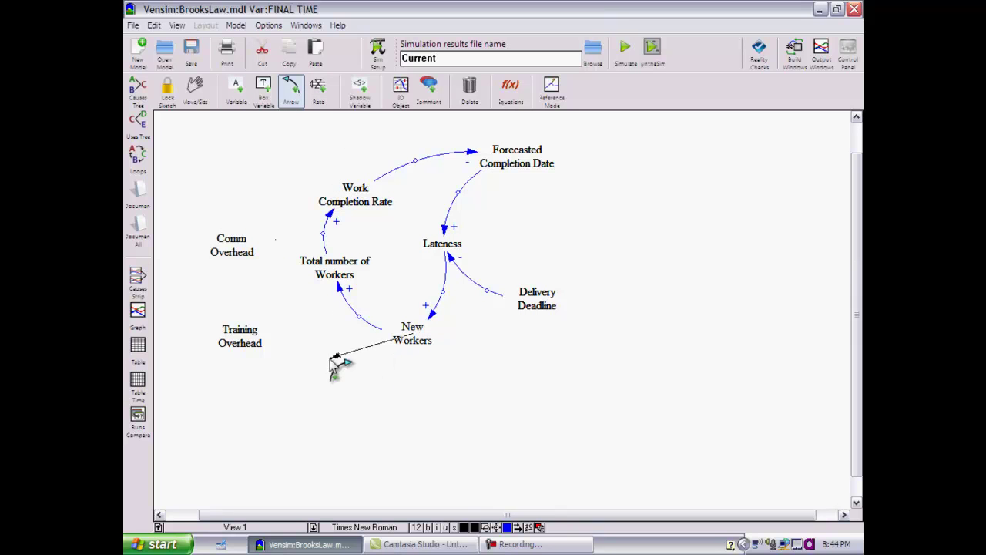
{"action": "left_click", "coordinate": [245, 345]}
{"action": "left_click_drag", "start_coordinate": [333, 334], "coordinate": [334, 360]}
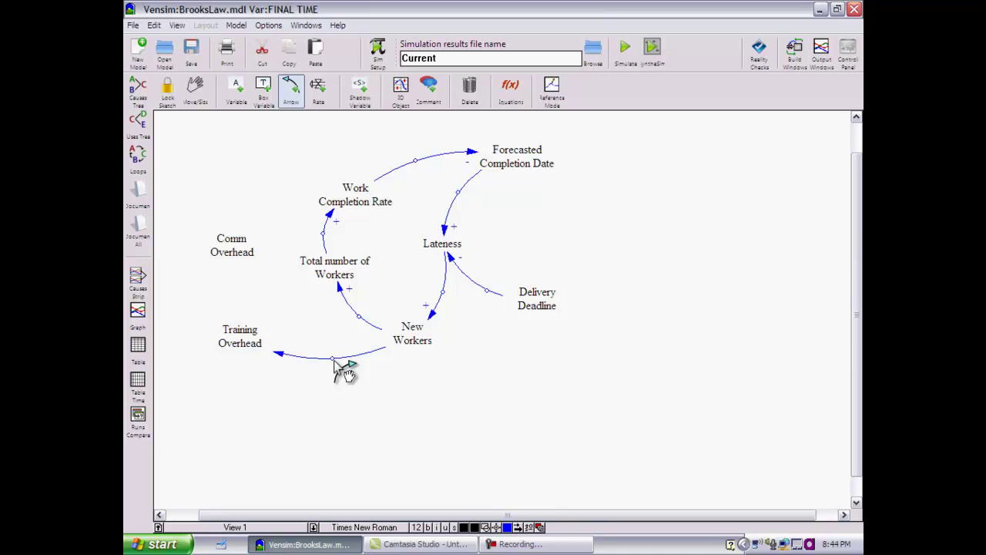
{"action": "right_click", "coordinate": [333, 359]}
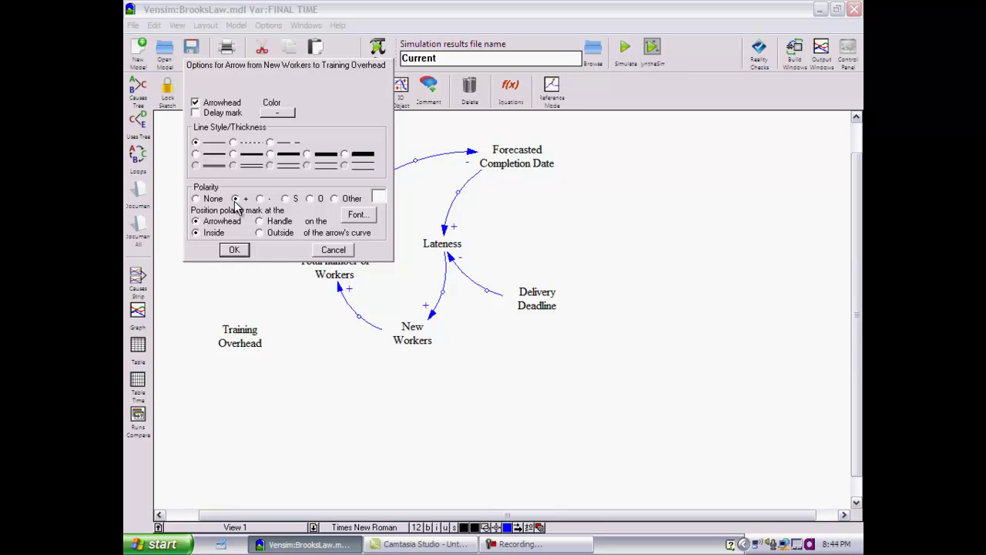
{"action": "left_click", "coordinate": [236, 250]}
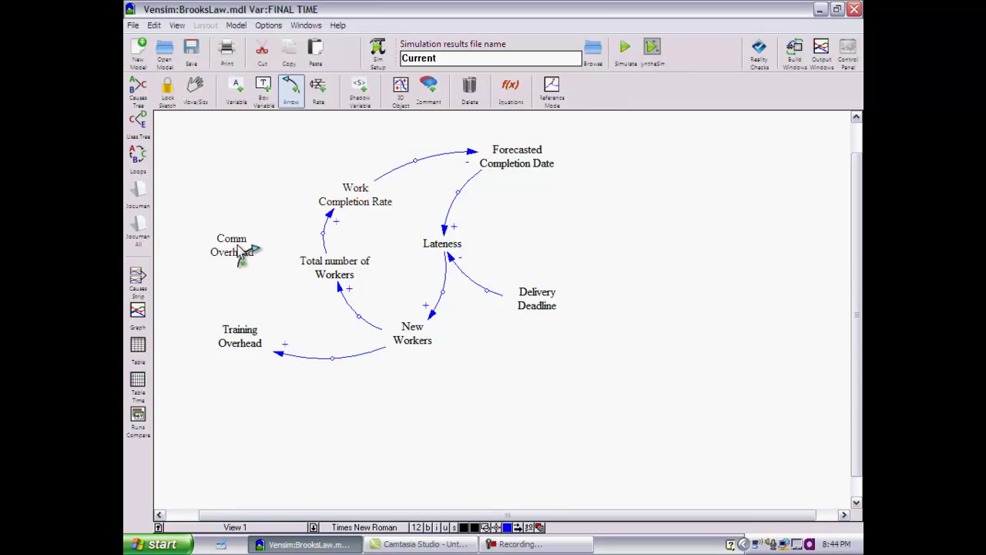
Step: Move Comm Overhead down and right, closer to Training Overhead, and link New Workers to it with a downward-curved arrow of + polarity
{"action": "left_click", "coordinate": [195, 89]}
{"action": "left_click_drag", "start_coordinate": [222, 239], "coordinate": [262, 280]}
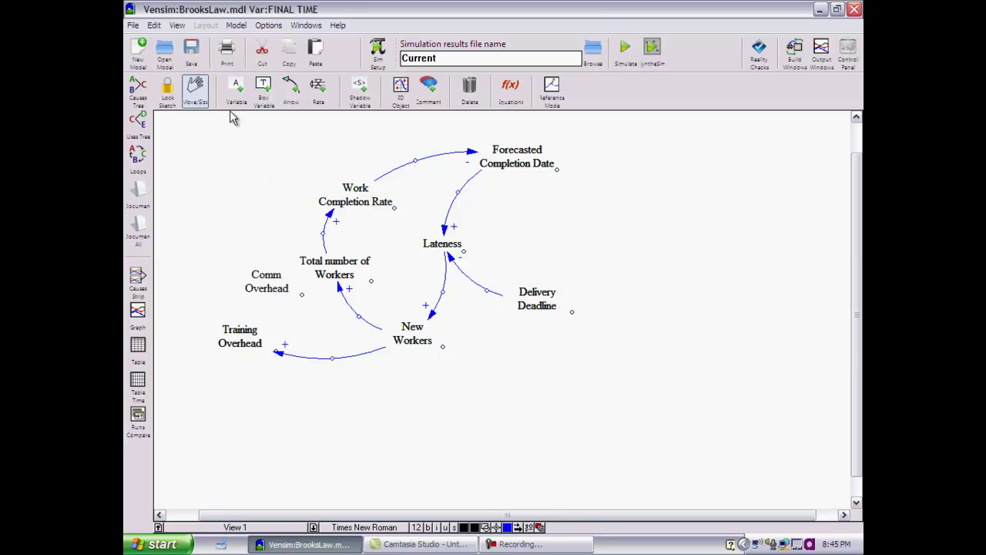
{"action": "left_click", "coordinate": [295, 91]}
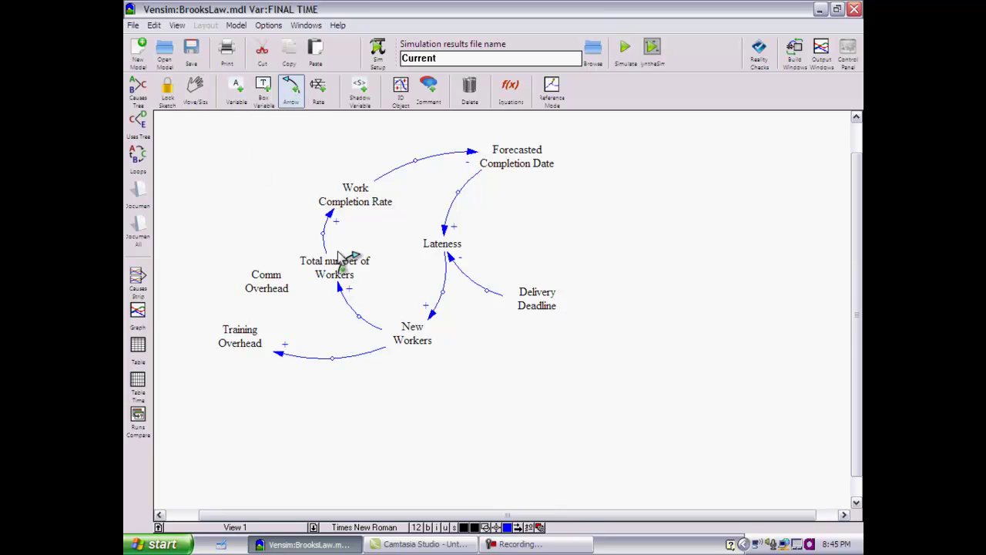
{"action": "left_click", "coordinate": [408, 347]}
{"action": "left_click", "coordinate": [272, 285]}
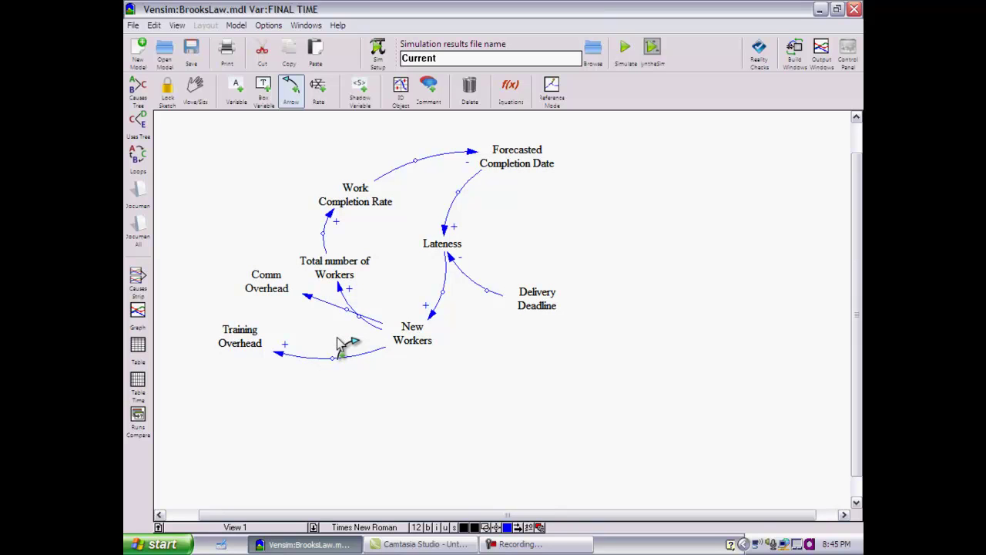
{"action": "left_click_drag", "start_coordinate": [359, 316], "coordinate": [337, 329]}
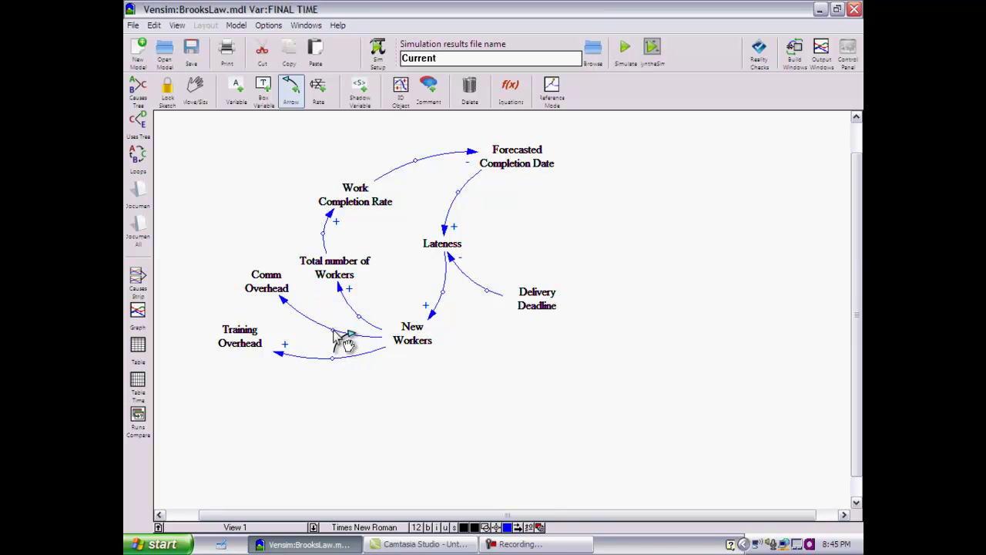
{"action": "right_click", "coordinate": [335, 332]}
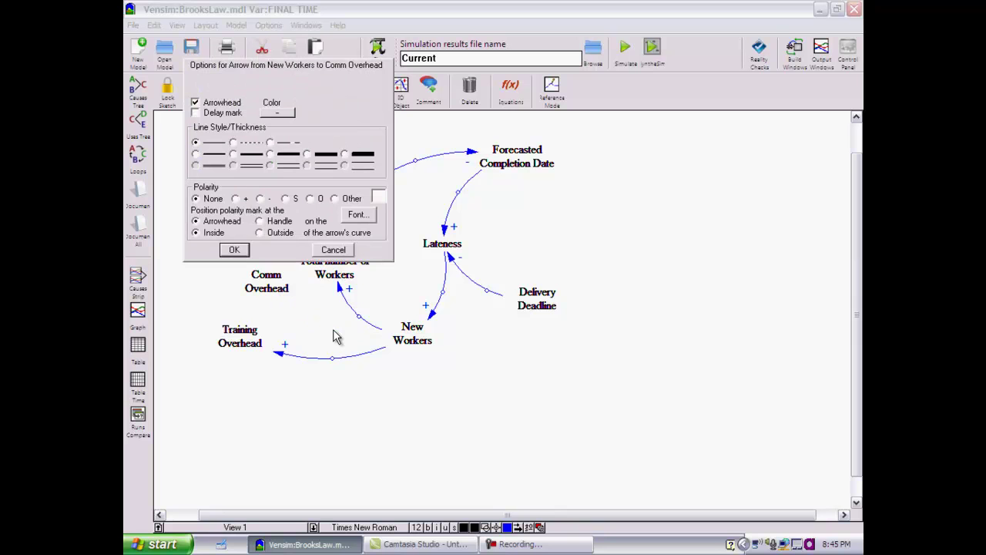
{"action": "left_click", "coordinate": [235, 199]}
{"action": "left_click", "coordinate": [235, 249]}
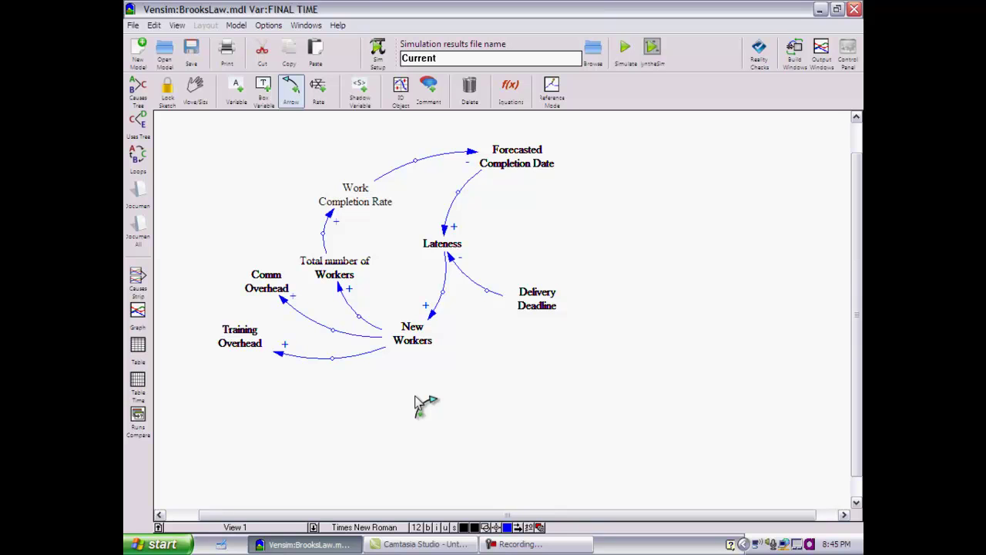
Step: Add a variable named Average Productivity up and left of Work Completion Rate
{"action": "left_click", "coordinate": [237, 89]}
{"action": "left_click", "coordinate": [269, 157]}
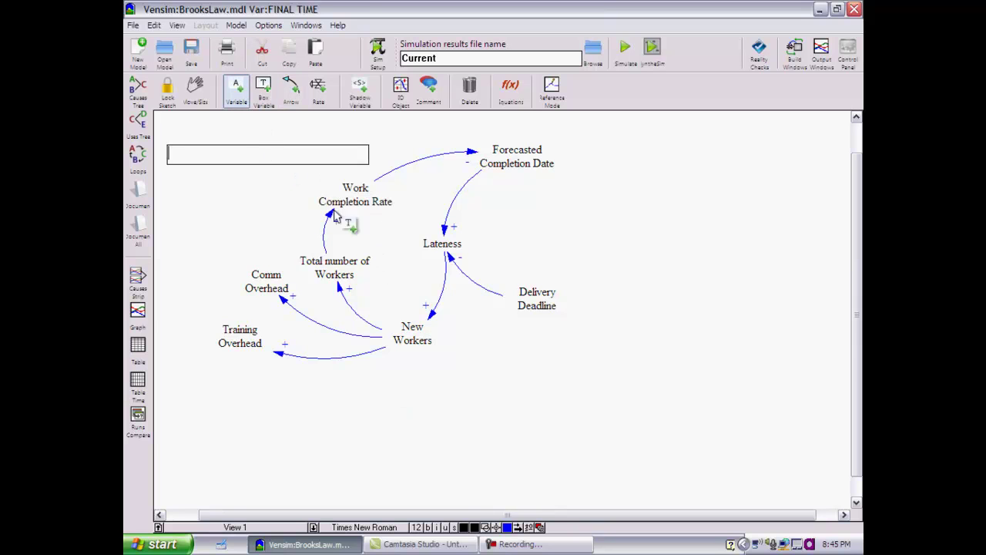
{"action": "type", "text": "Average Productivity"}
{"action": "key", "text": "Return"}
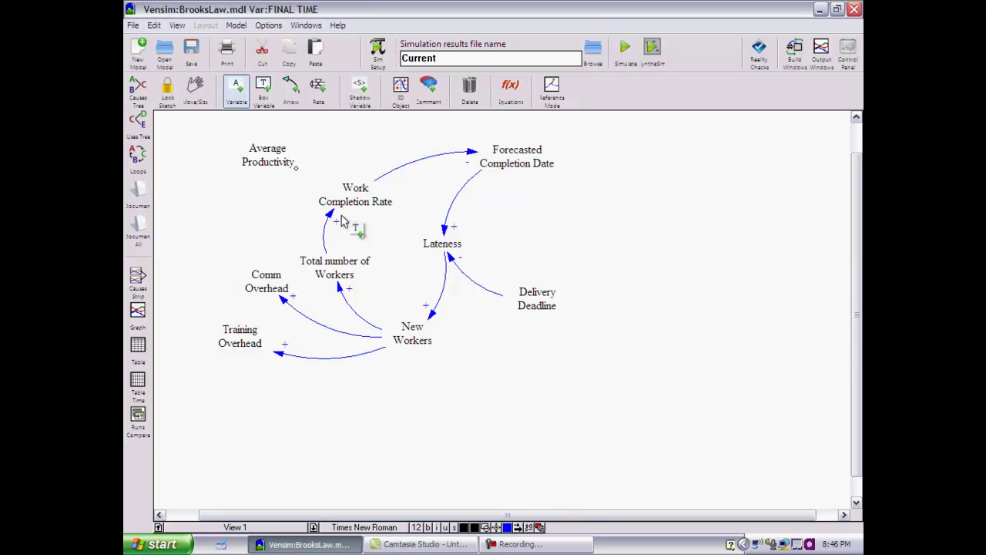
Step: Draw an arrow from Comm Overhead to Average Productivity, bow it slightly to the left, and give it - polarity
{"action": "left_click", "coordinate": [293, 91]}
{"action": "left_click", "coordinate": [264, 291]}
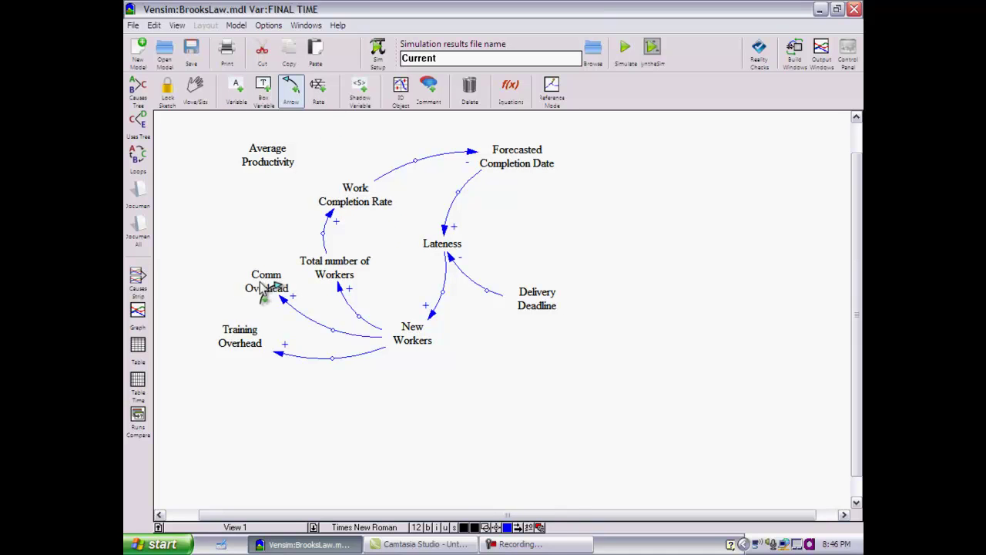
{"action": "left_click", "coordinate": [268, 171]}
{"action": "left_click_drag", "start_coordinate": [269, 223], "coordinate": [255, 223]}
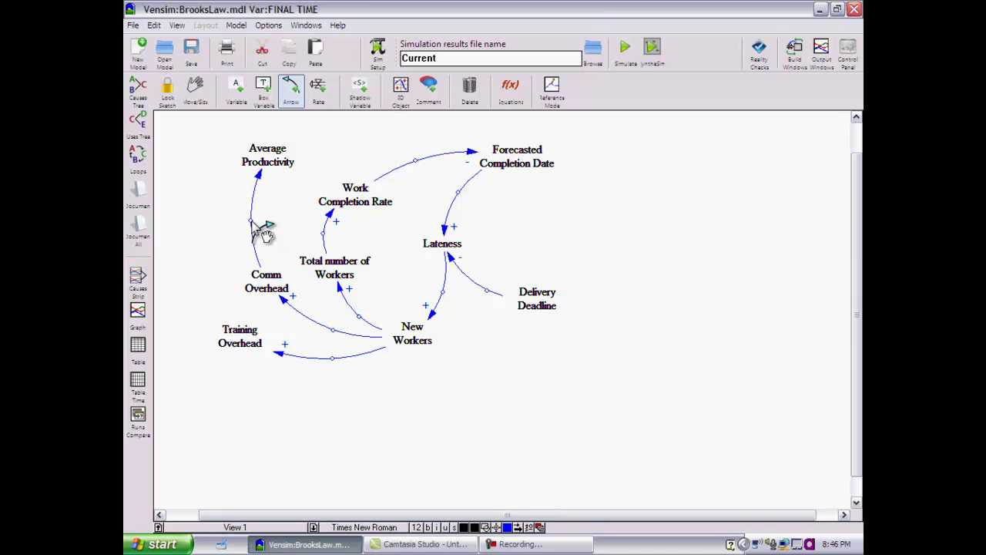
{"action": "right_click", "coordinate": [263, 232]}
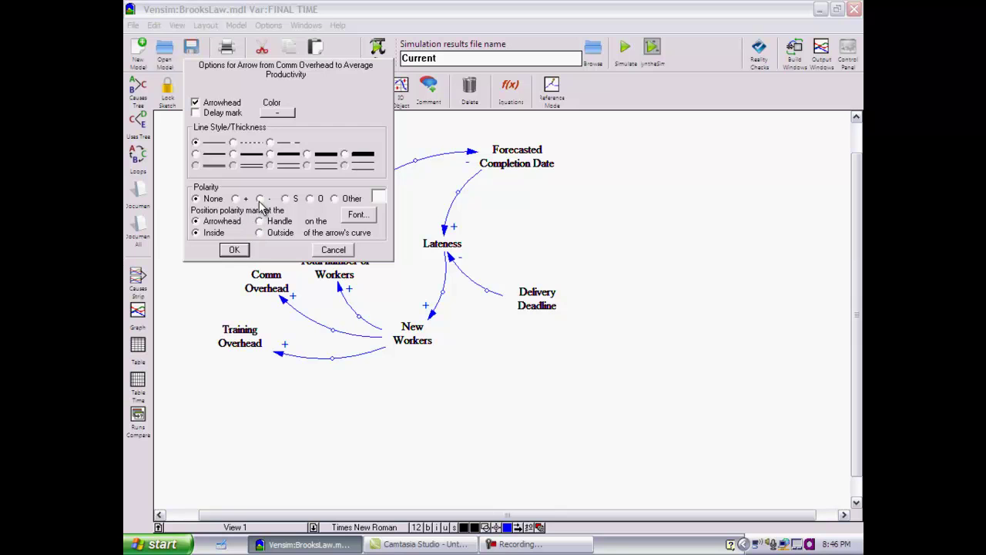
{"action": "left_click", "coordinate": [261, 200]}
{"action": "left_click", "coordinate": [236, 252]}
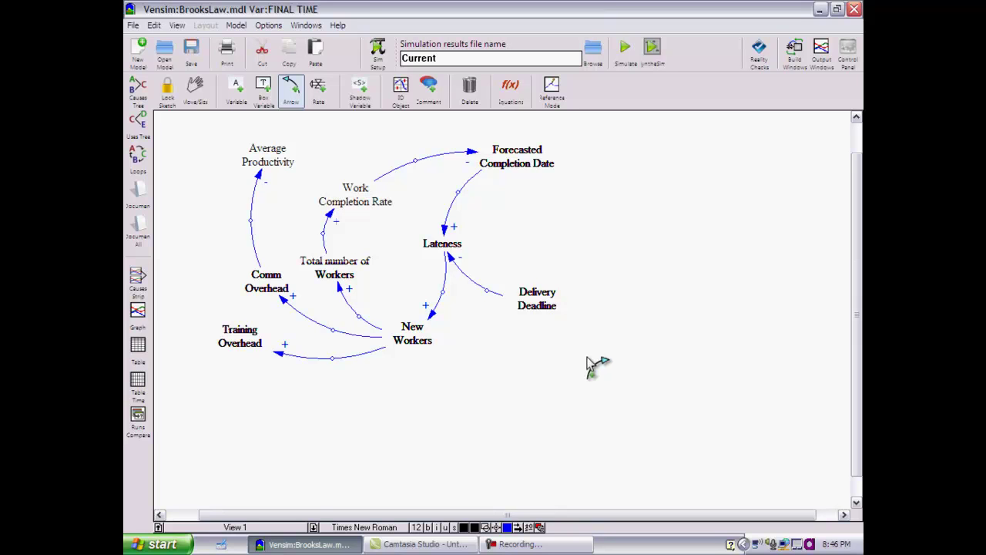
Step: Link Training Overhead to Average Productivity with an arrow curved left around Comm Overhead, and give it - polarity
{"action": "mouse_move", "coordinate": [237, 335]}
{"action": "left_mouse_down"}
{"action": "mouse_move", "coordinate": [231, 226]}
{"action": "mouse_move", "coordinate": [255, 164]}
{"action": "left_mouse_up"}
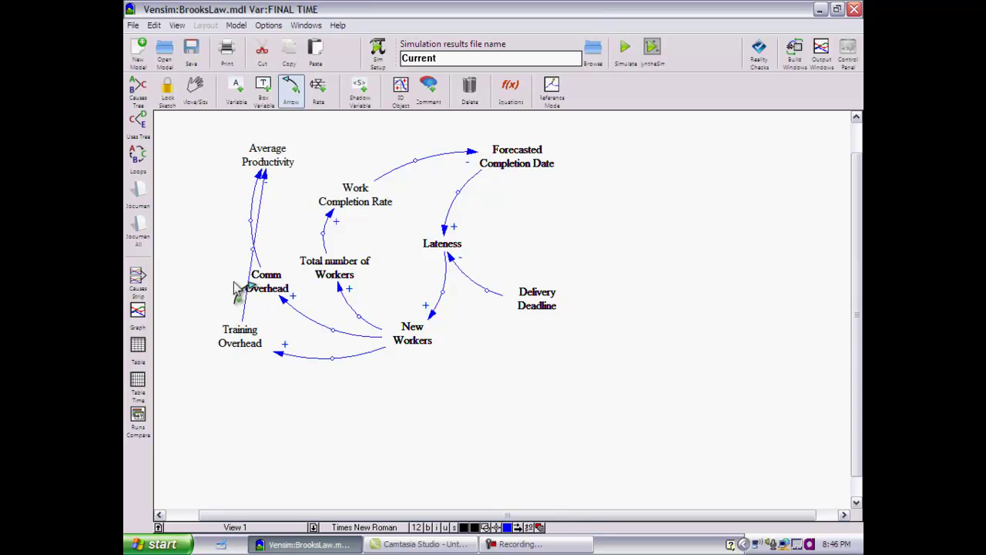
{"action": "left_click_drag", "start_coordinate": [259, 254], "coordinate": [213, 260]}
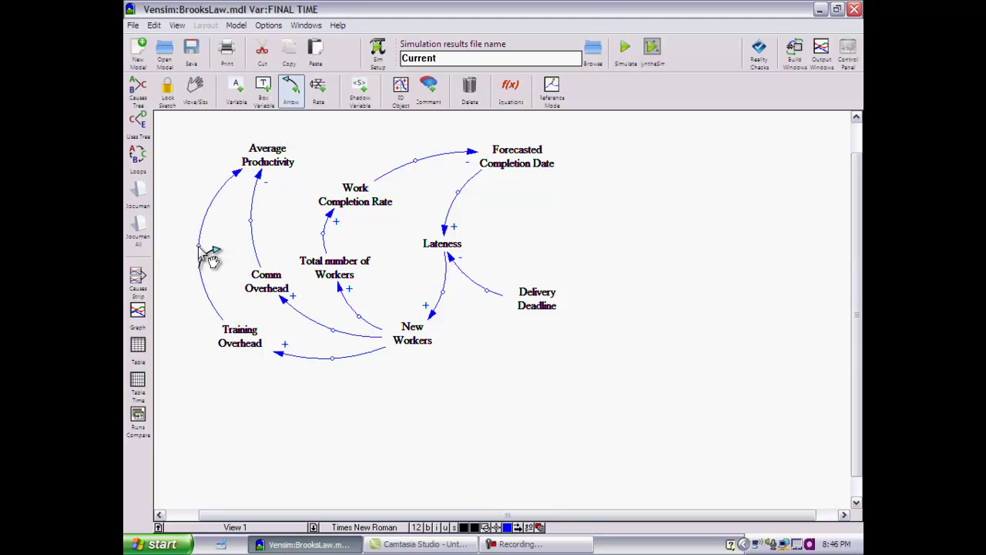
{"action": "right_click", "coordinate": [199, 248]}
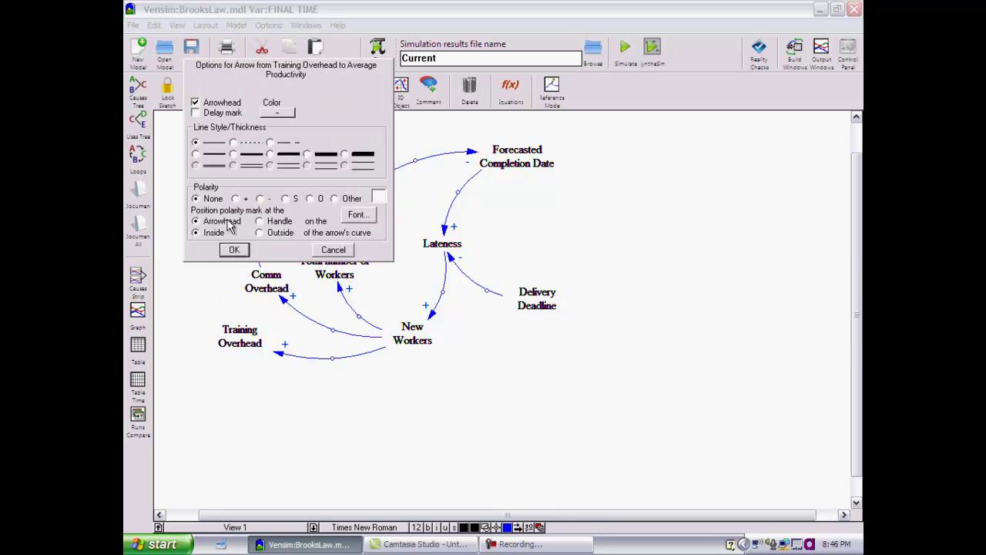
{"action": "left_click", "coordinate": [260, 199]}
{"action": "left_click", "coordinate": [234, 251]}
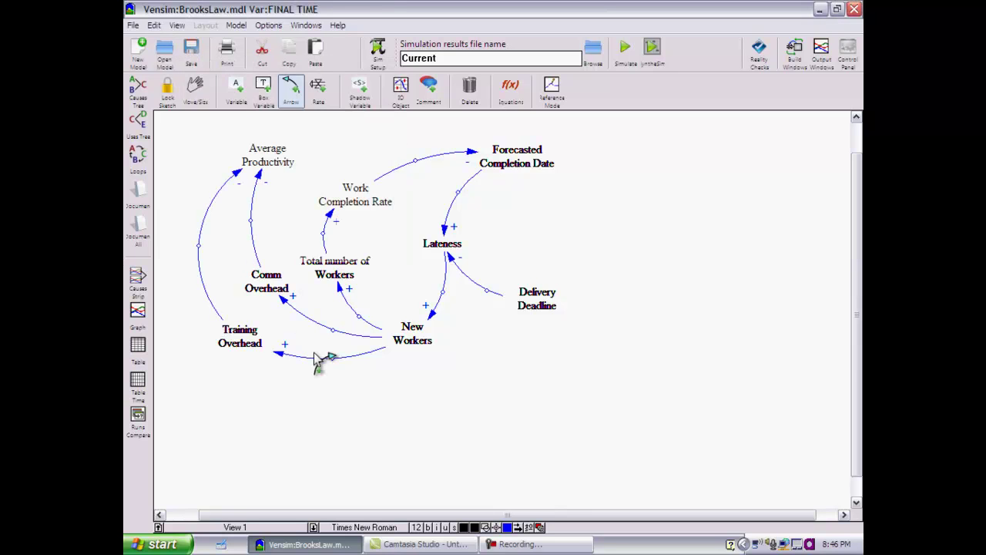
Step: Draw an arrow from Average Productivity to Work Completion Rate, curved upward, and give it + polarity
{"action": "scroll", "coordinate": [293, 176], "scroll_direction": "up", "scroll_amount": 1}
{"action": "left_click", "coordinate": [286, 188]}
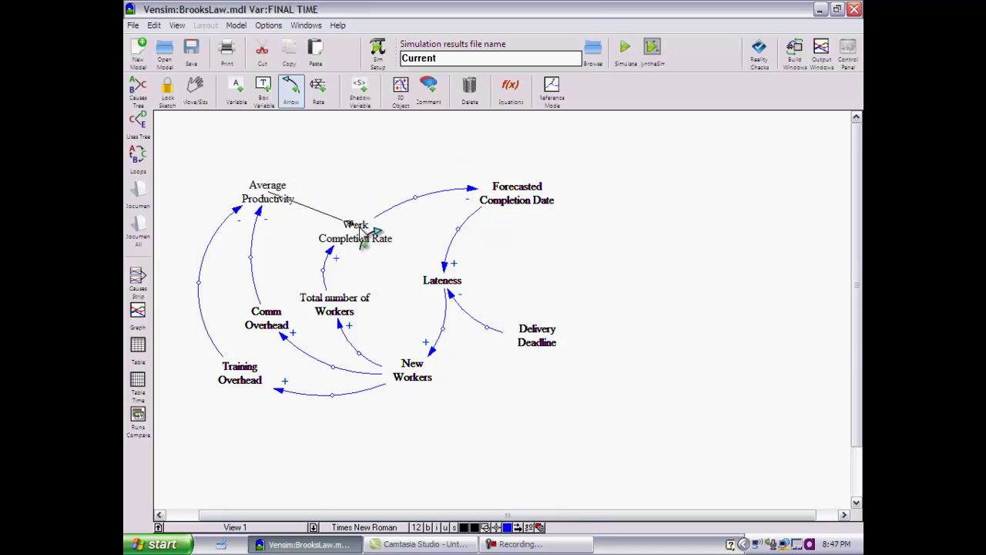
{"action": "left_click_drag", "start_coordinate": [312, 221], "coordinate": [339, 182]}
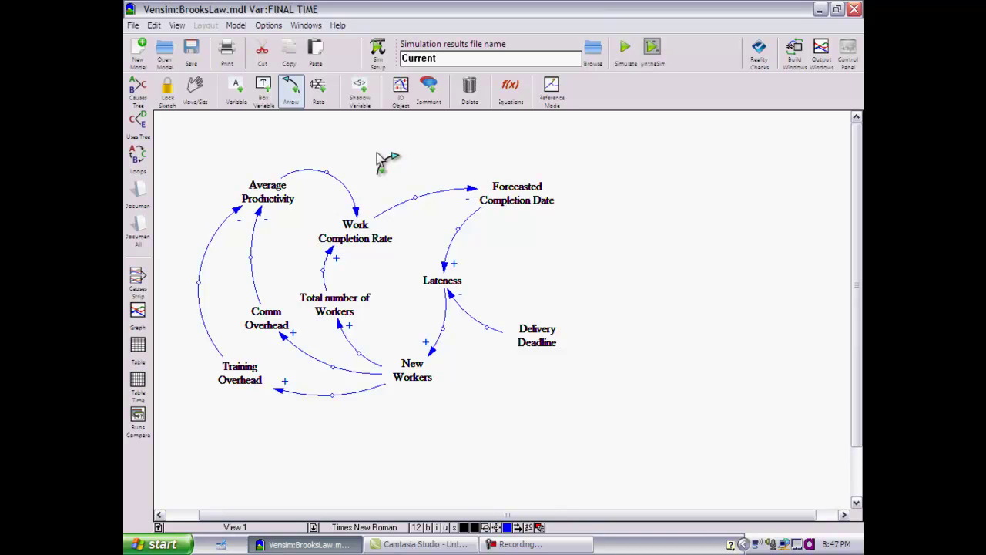
{"action": "right_click", "coordinate": [330, 175]}
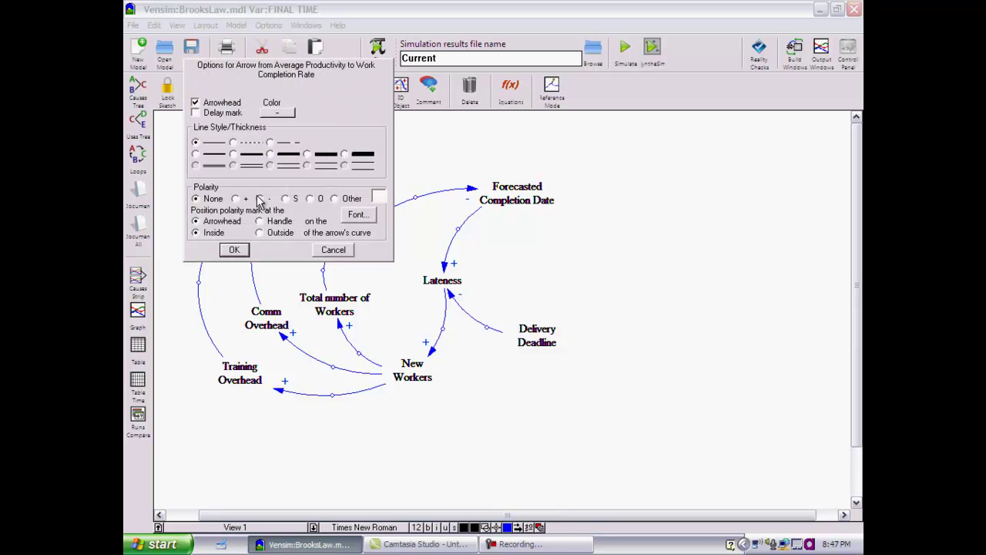
{"action": "left_click", "coordinate": [235, 199]}
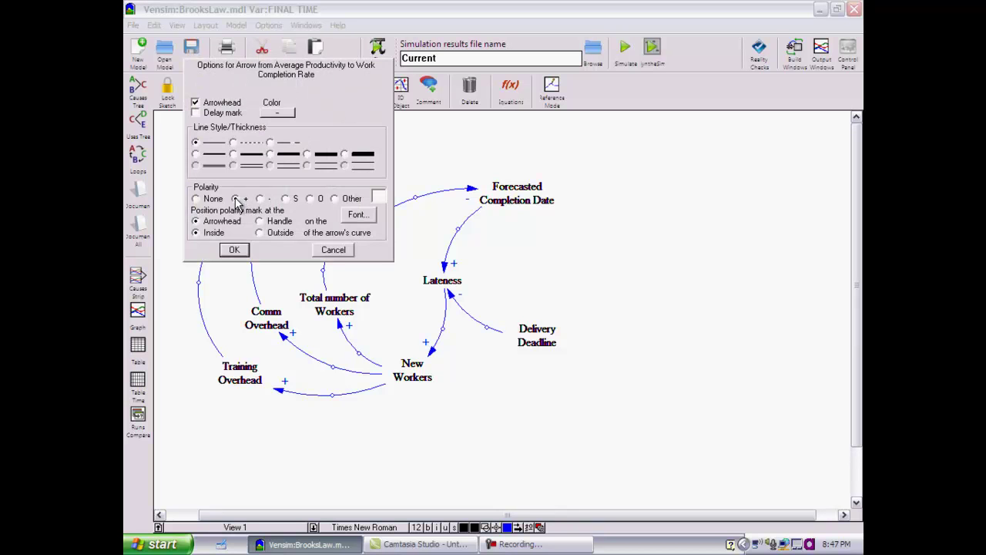
{"action": "left_click", "coordinate": [235, 249]}
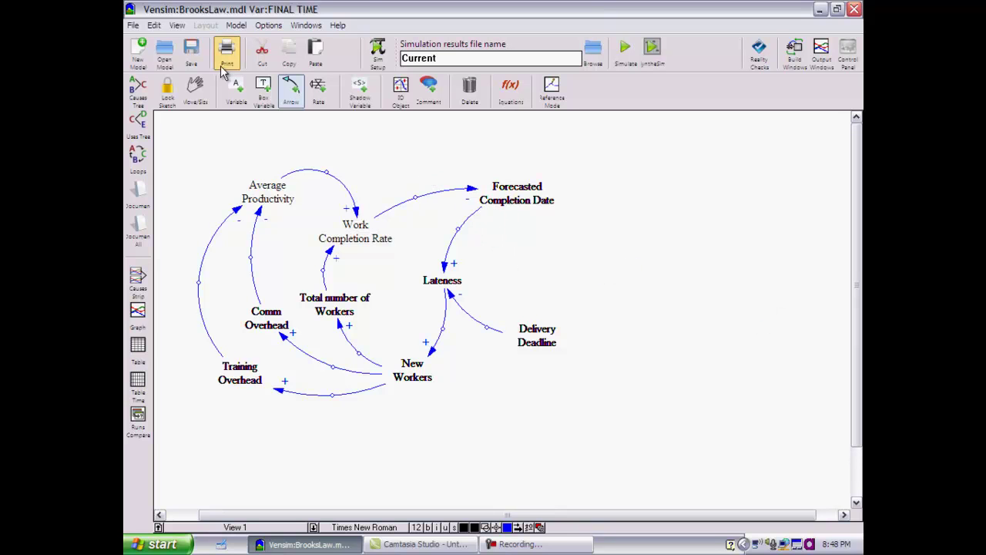
{"action": "left_click", "coordinate": [195, 89]}
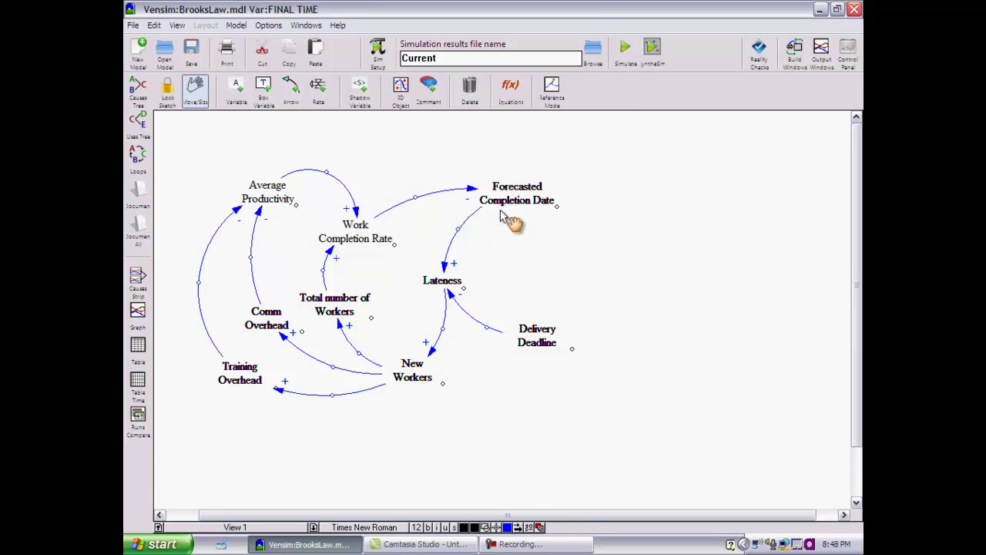